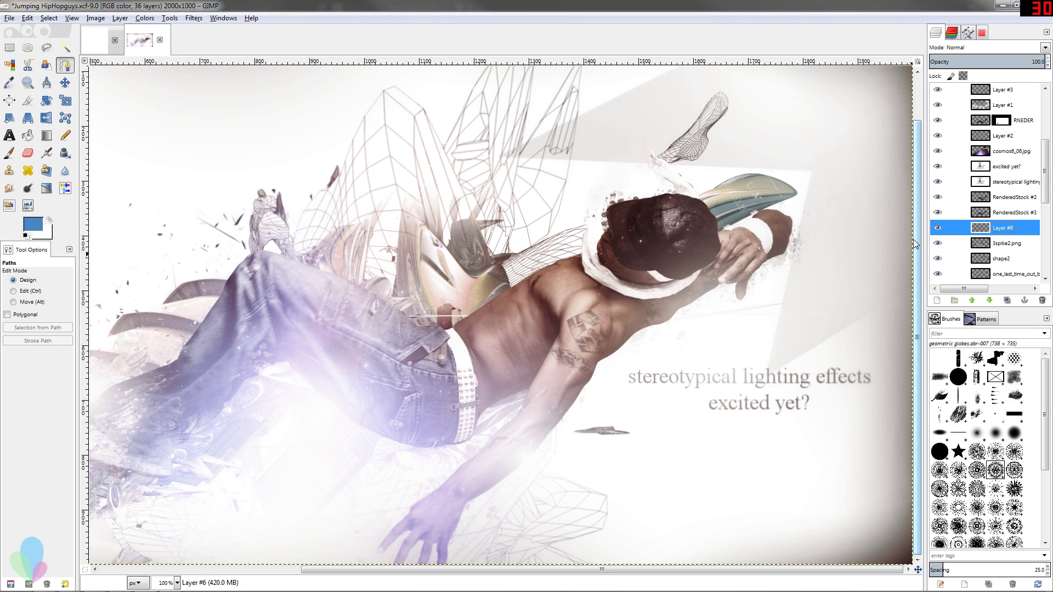
Switch to the Paths tool and place the first anchors above the wireframe shapes.
scroll(897, 239, "up", 2)
scroll(896, 239, "down", 2)
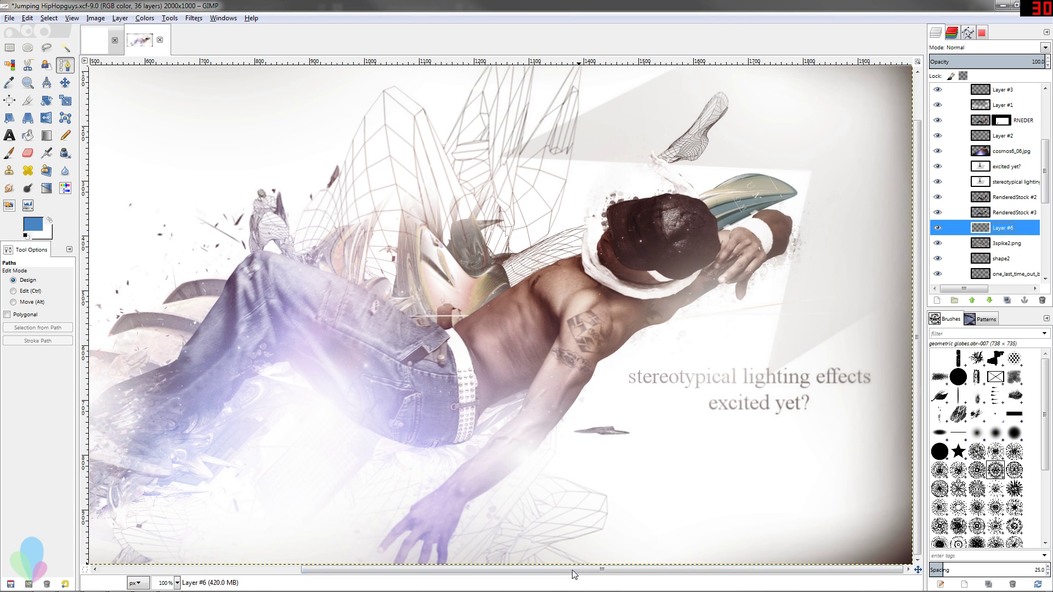
left_click_drag(572, 569, 600, 532)
scroll(666, 298, "up", 3)
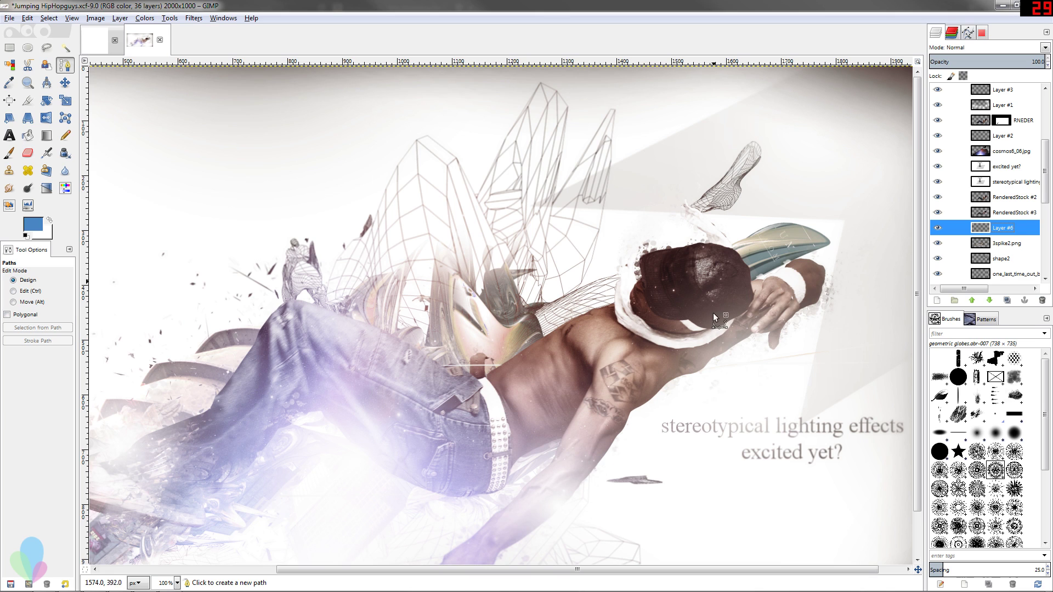
left_click(66, 66)
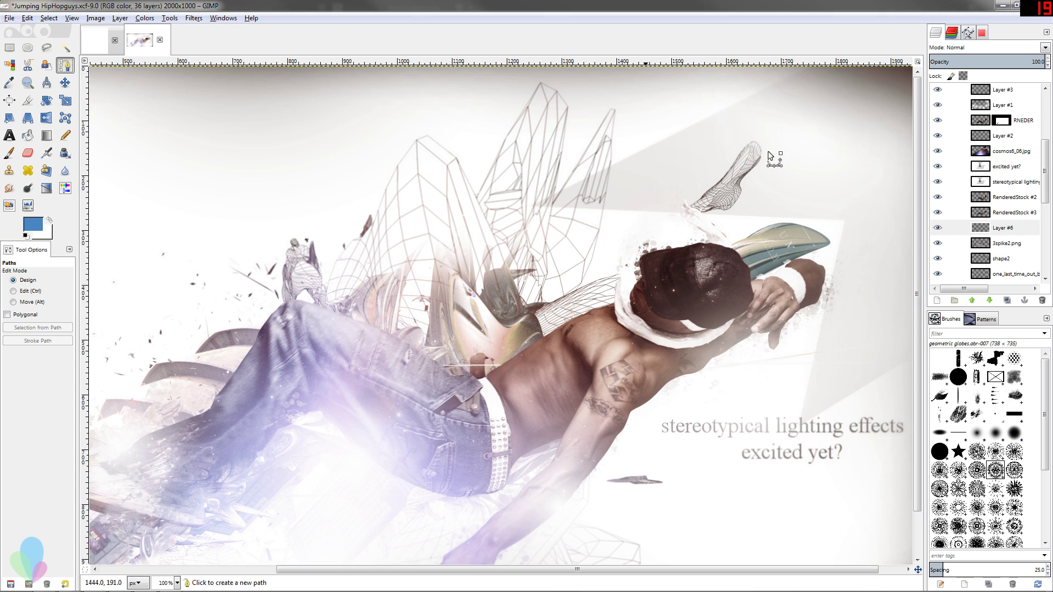
left_click(562, 160)
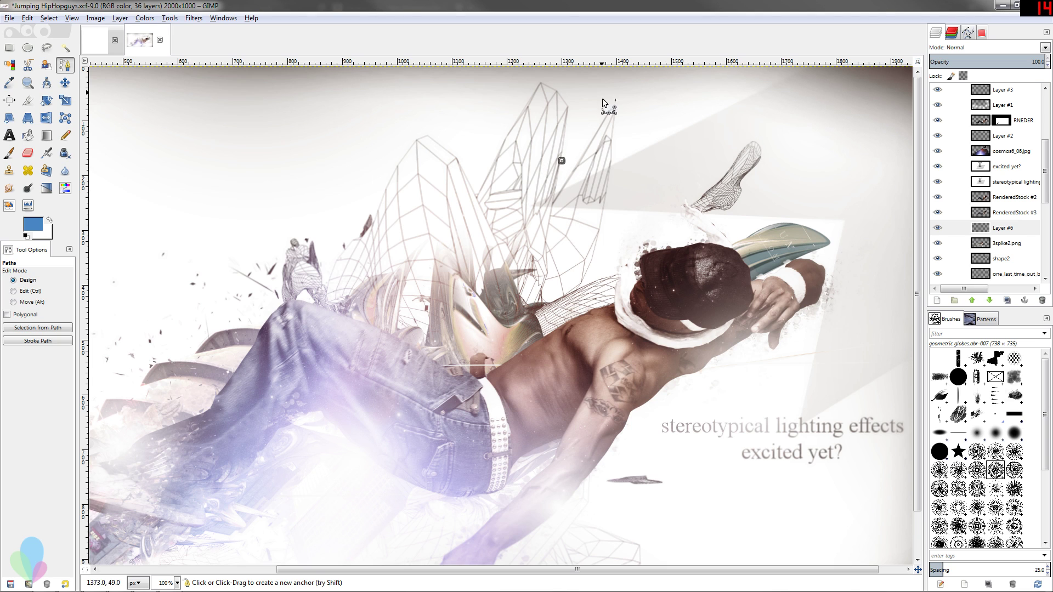
left_click(616, 183)
Extend the zigzag path across the wireframes, undoing a stray extra anchor.
left_click(564, 225)
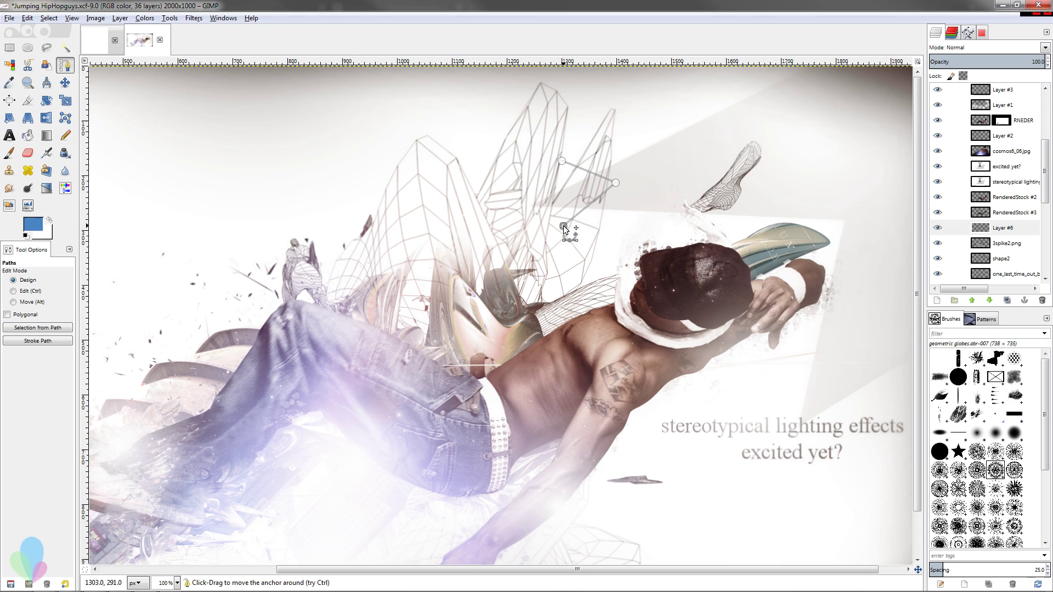
left_click(482, 192)
left_click(462, 232)
left_click(407, 162)
left_click(486, 110)
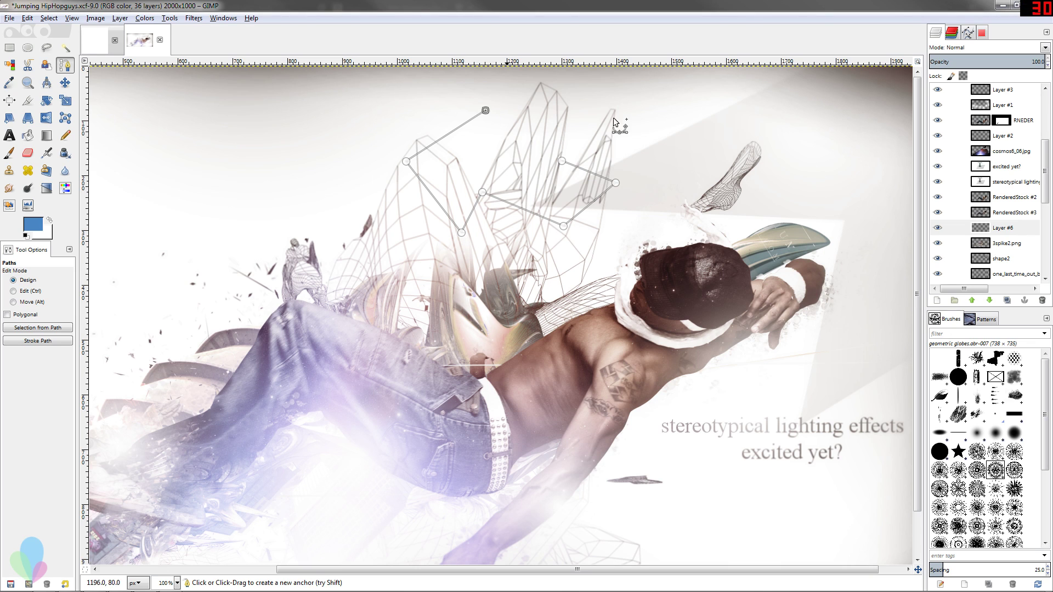
left_click(642, 119)
left_click(666, 195)
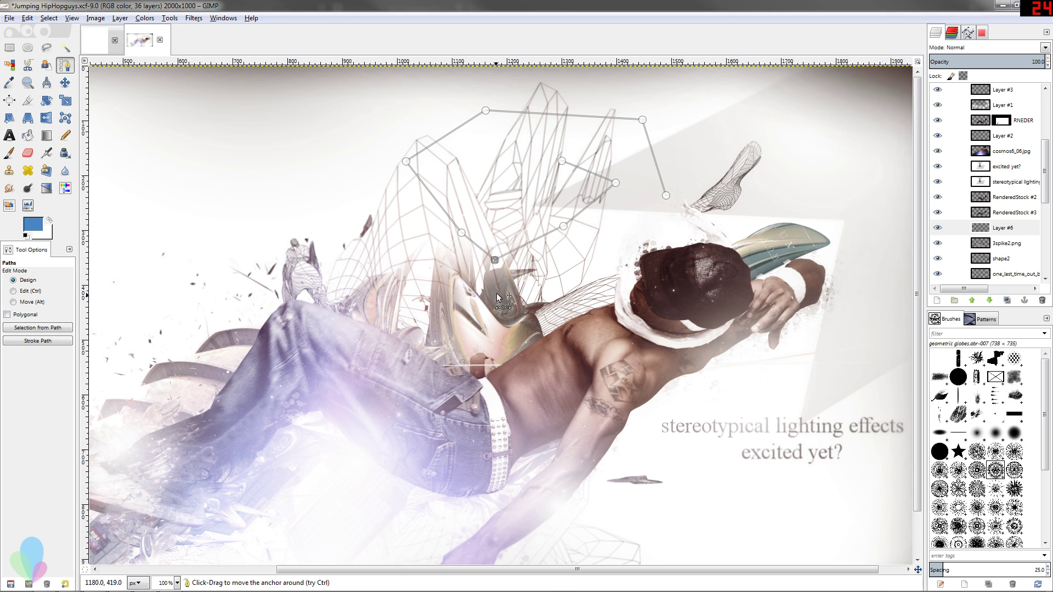
left_click(509, 201, "shift")
key("ctrl+z")
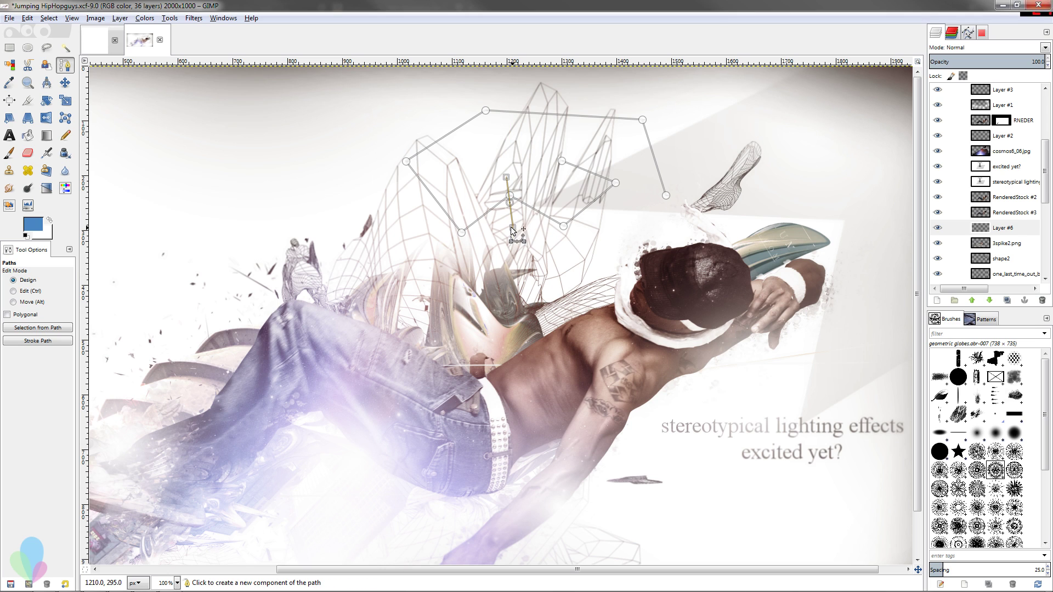
Reposition the path's anchors, raising the top corners over the wireframes.
left_click_drag(510, 197, 449, 213)
left_click_drag(407, 162, 485, 163)
key("ctrl+z")
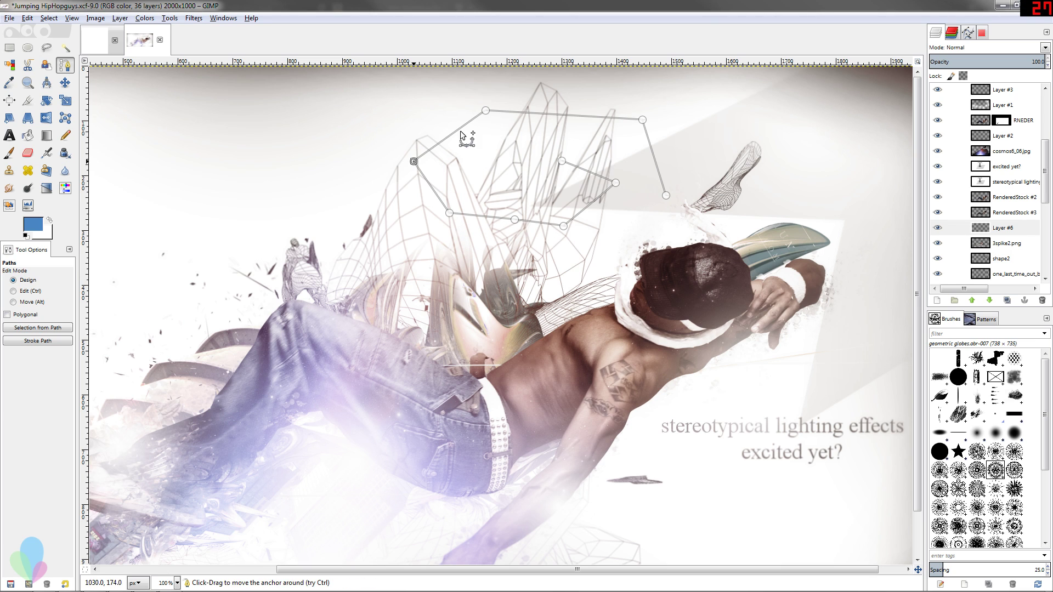
left_click_drag(485, 111, 406, 96)
left_click_drag(642, 119, 579, 88)
left_click_drag(666, 196, 609, 153)
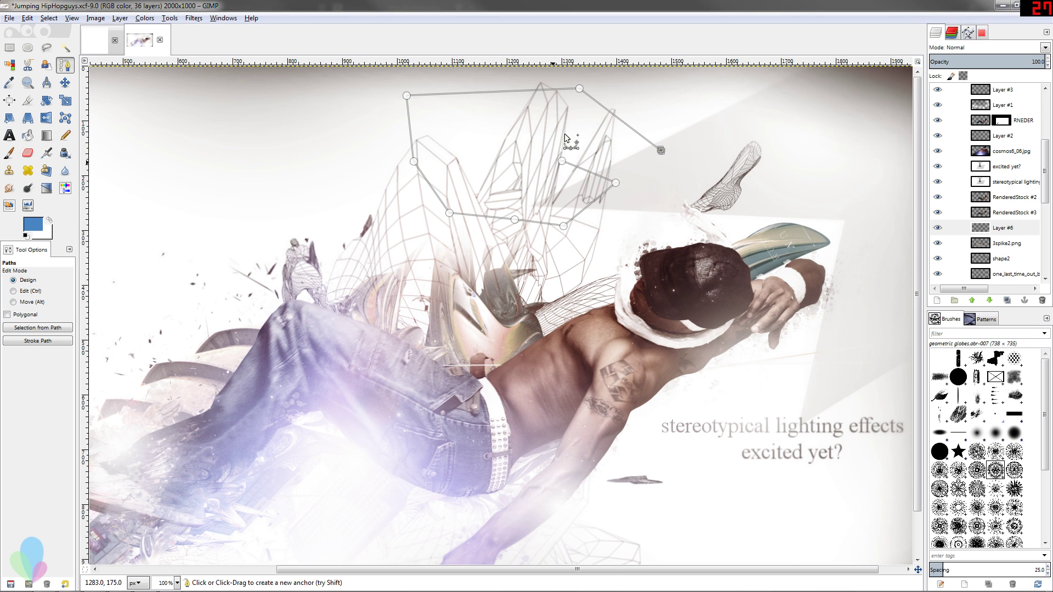
left_click_drag(580, 89, 483, 160)
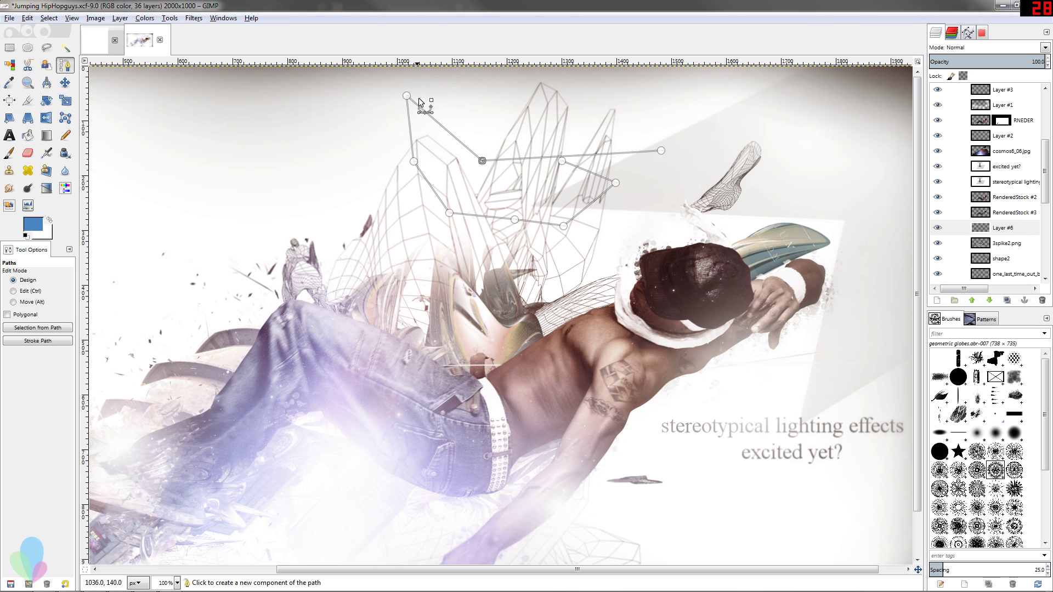
left_click_drag(487, 159, 572, 186)
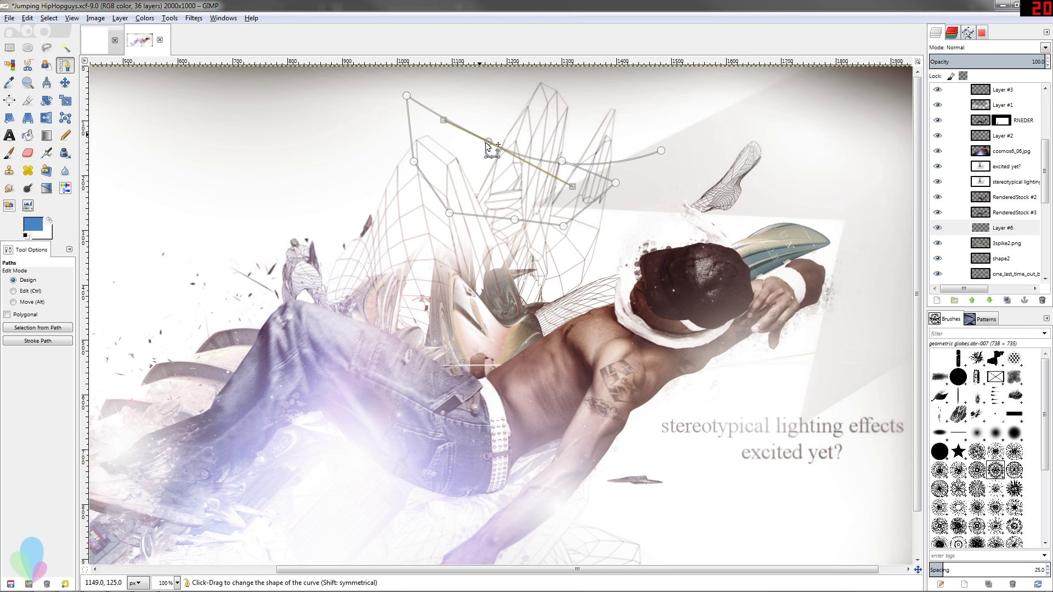
Bend the top segments into a smooth arc and push the lower-left anchor outward.
left_click_drag(488, 141, 585, 78)
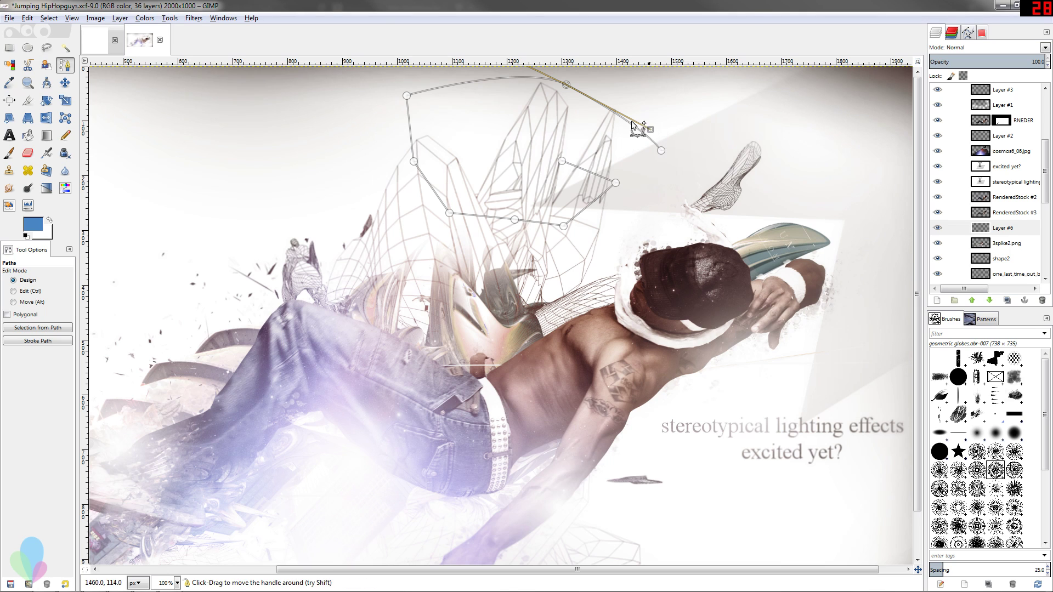
mouse_move(565, 88)
left_mouse_down()
mouse_move(558, 99)
mouse_move(546, 85)
left_mouse_up()
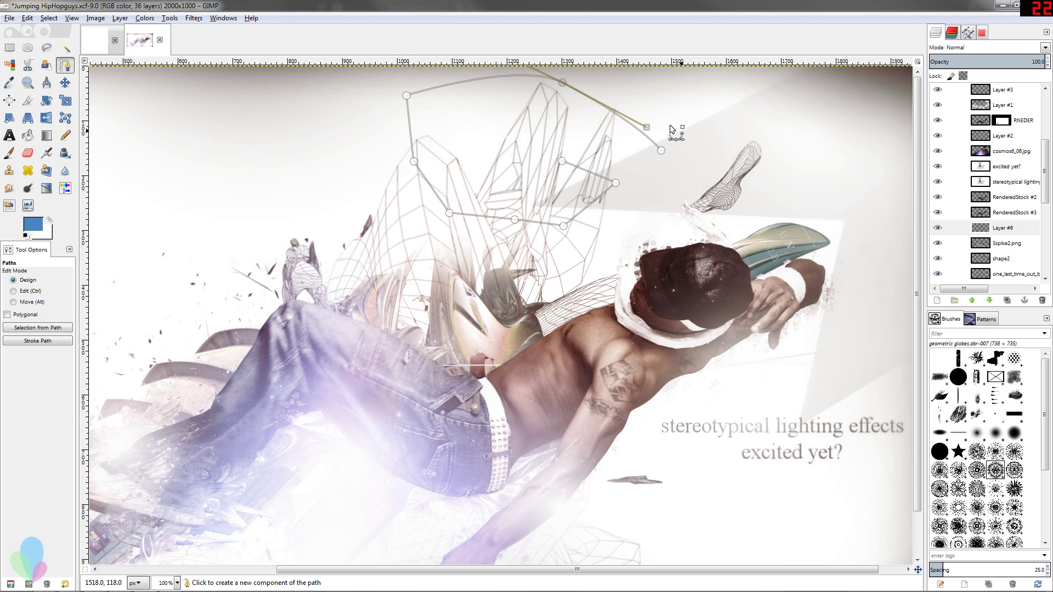
left_click_drag(647, 127, 665, 114)
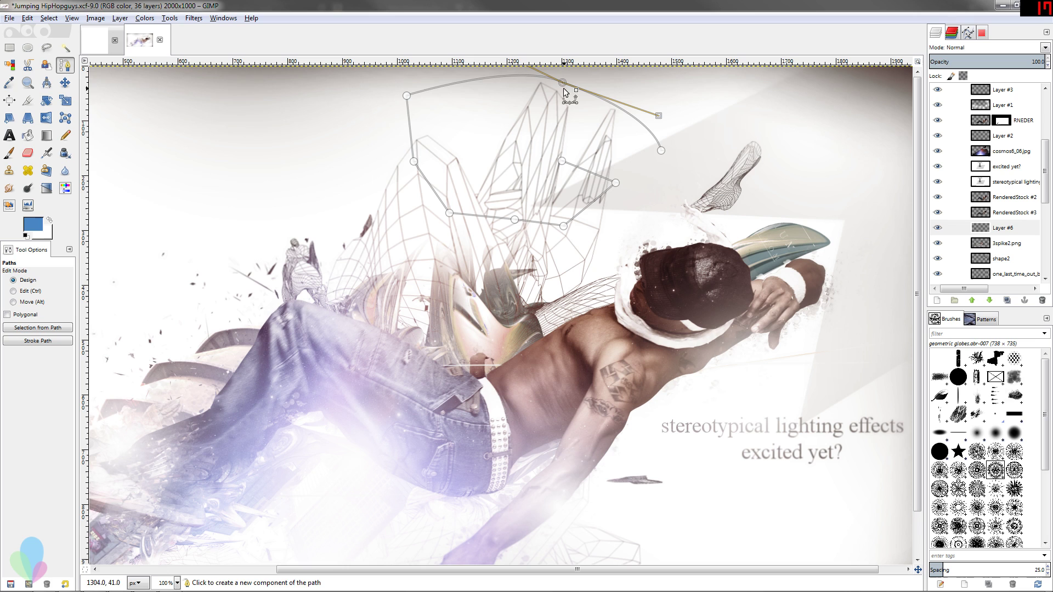
left_click_drag(562, 83, 519, 78)
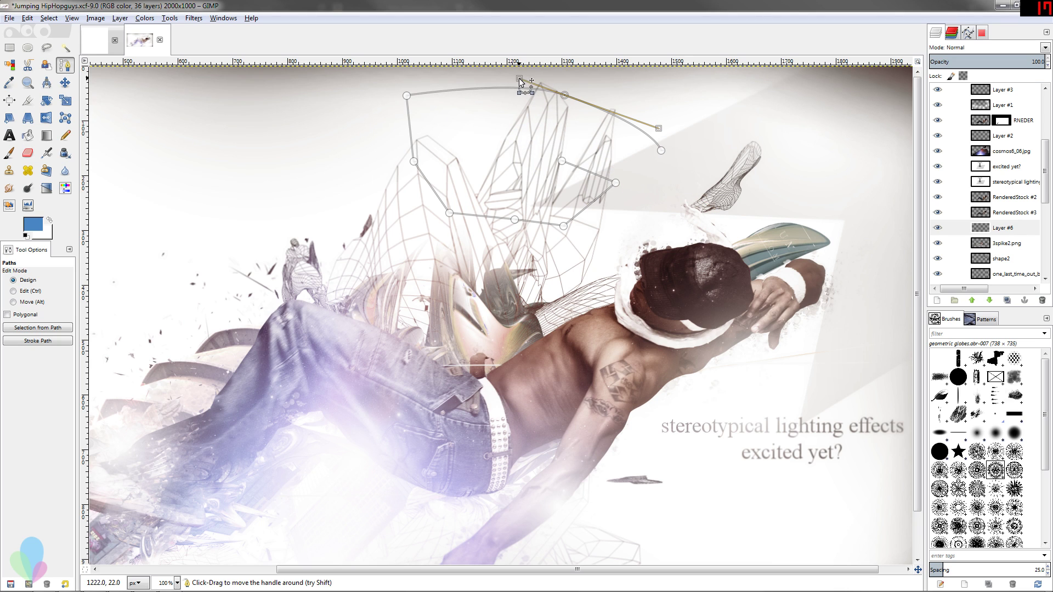
left_click(407, 94)
left_click_drag(407, 94, 438, 83)
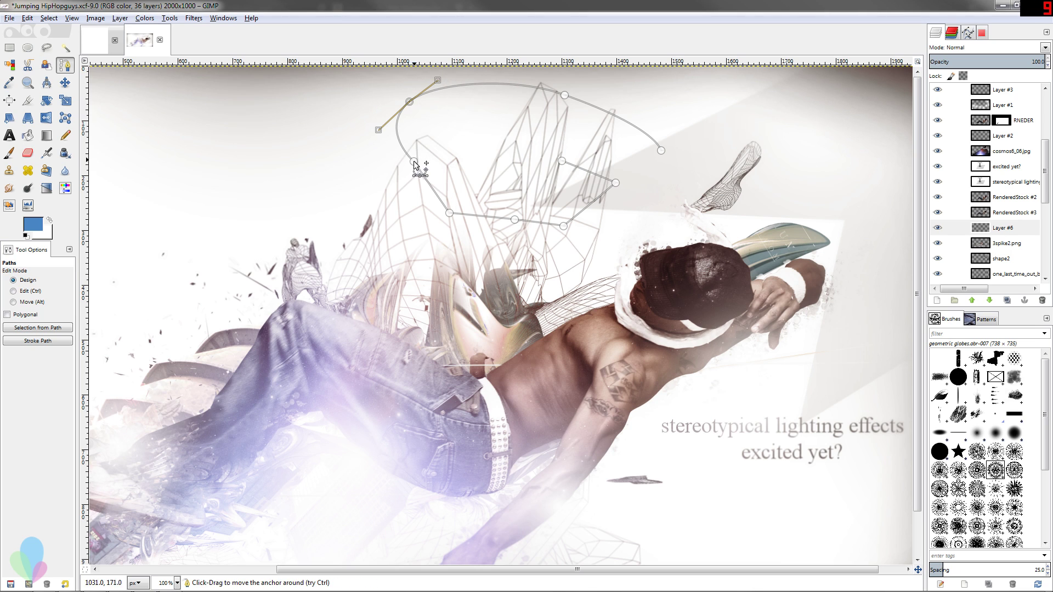
left_click_drag(413, 161, 381, 149)
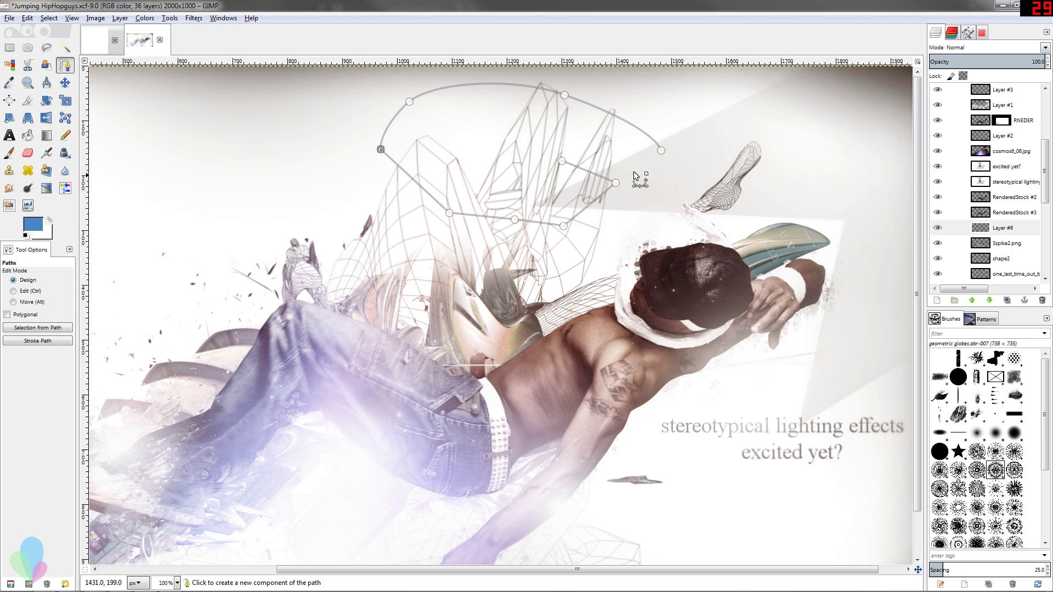
left_click(661, 151)
Undo the edits until the zigzag path is fully removed.
key("ctrl+z")
key("ctrl+z")
key("ctrl+z")
key("ctrl+z")
key("ctrl+z")
key("ctrl+z")
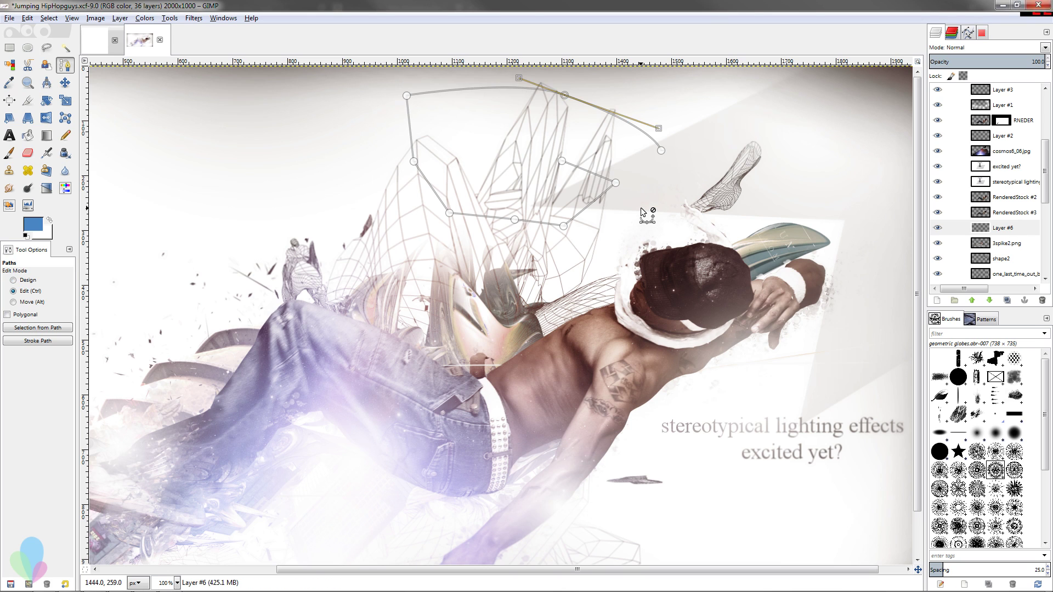
key("ctrl+z")
key("ctrl+z")
key("ctrl+z")
key("ctrl+z")
key("ctrl+z")
key("ctrl+z")
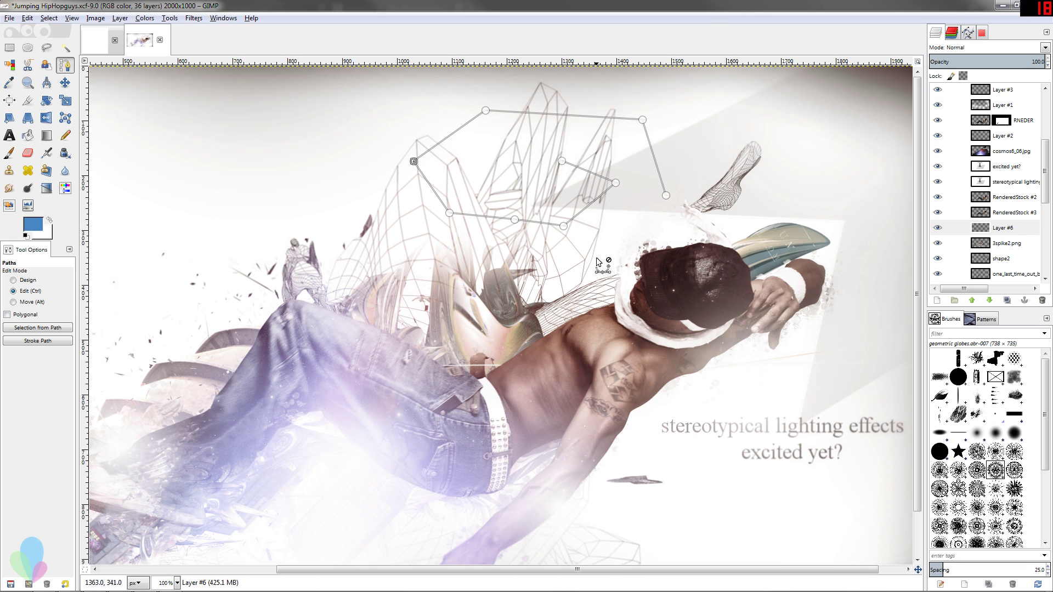
key("ctrl+z")
key("ctrl+z")
key("ctrl+z")
key("ctrl+z")
key("ctrl+z")
key("ctrl+z")
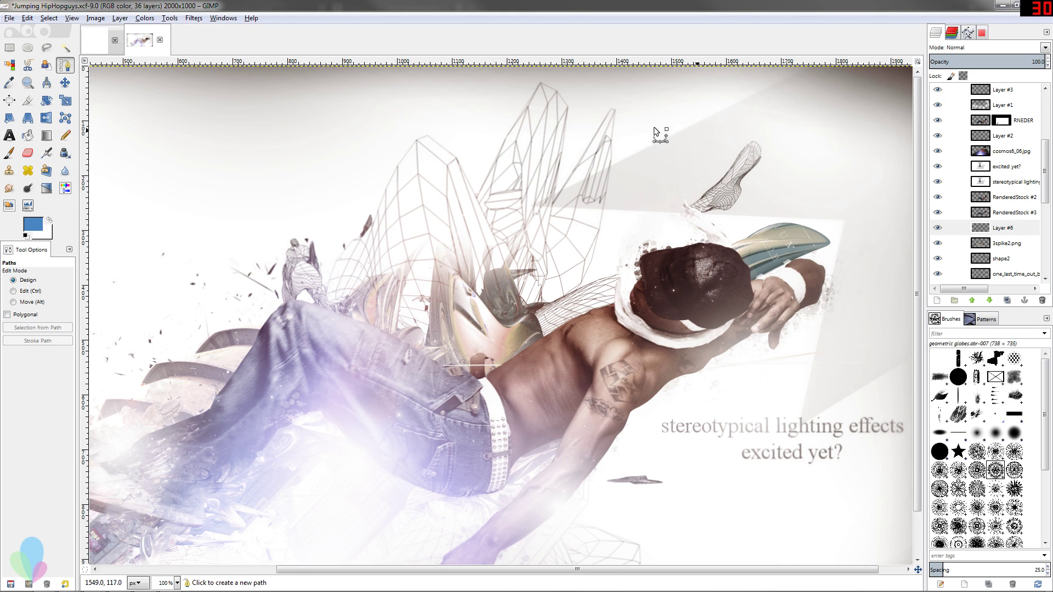
Draw a new curved path arcing right from above the dancer and back over his head.
mouse_move(663, 140)
left_mouse_down()
mouse_move(663, 188)
mouse_move(617, 199)
mouse_move(634, 159)
mouse_move(617, 121)
mouse_move(657, 105)
mouse_move(625, 116)
mouse_move(668, 148)
left_mouse_up()
mouse_move(736, 154)
left_mouse_down()
mouse_move(724, 187)
mouse_move(767, 95)
mouse_move(756, 164)
mouse_move(741, 169)
mouse_move(729, 116)
mouse_move(725, 192)
mouse_move(760, 183)
mouse_move(746, 142)
left_mouse_up()
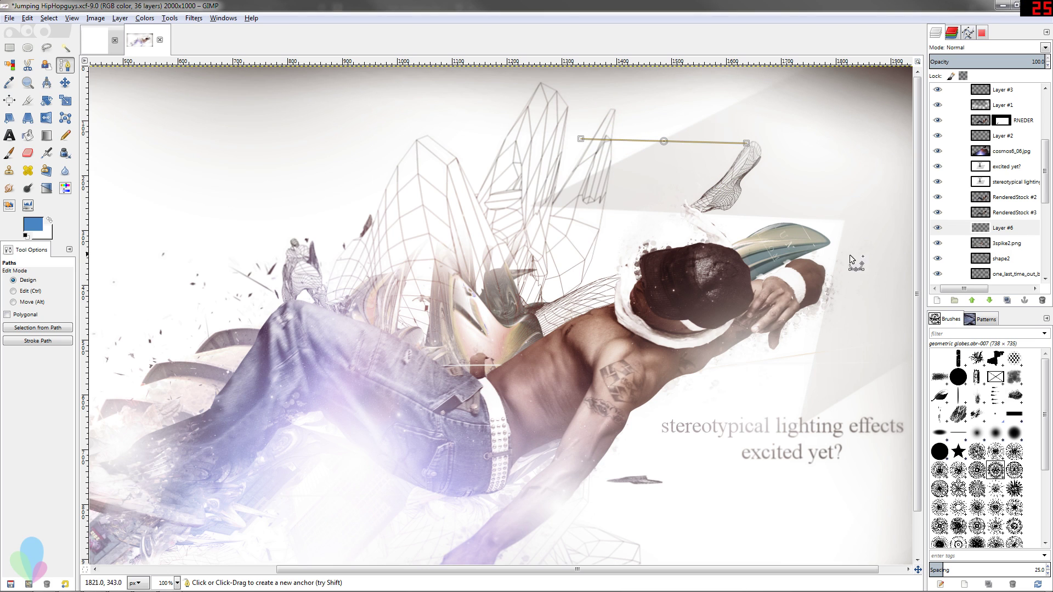
left_click_drag(848, 266, 864, 378)
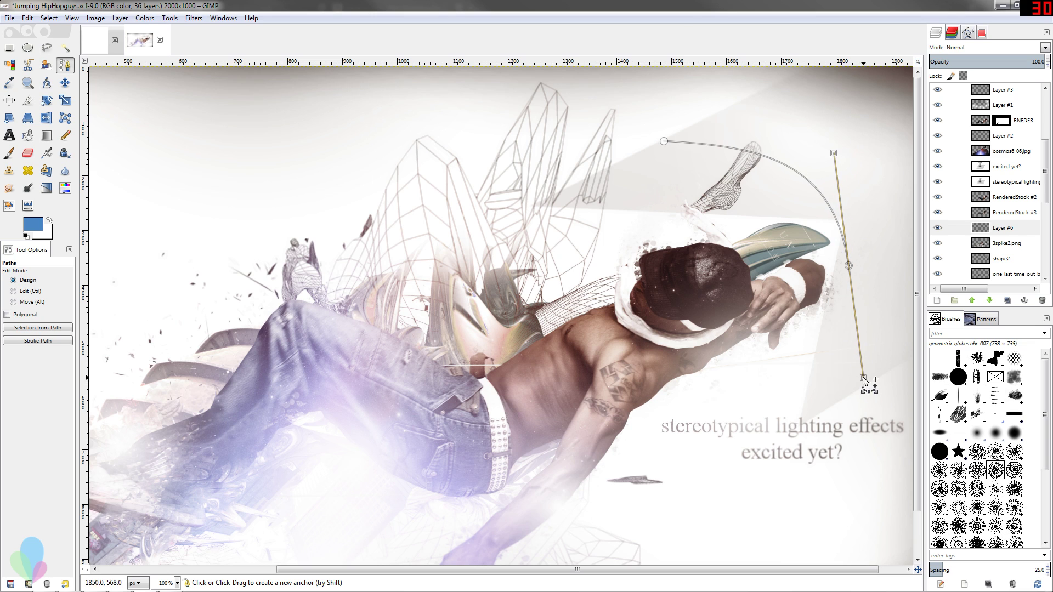
left_click_drag(761, 401, 825, 513)
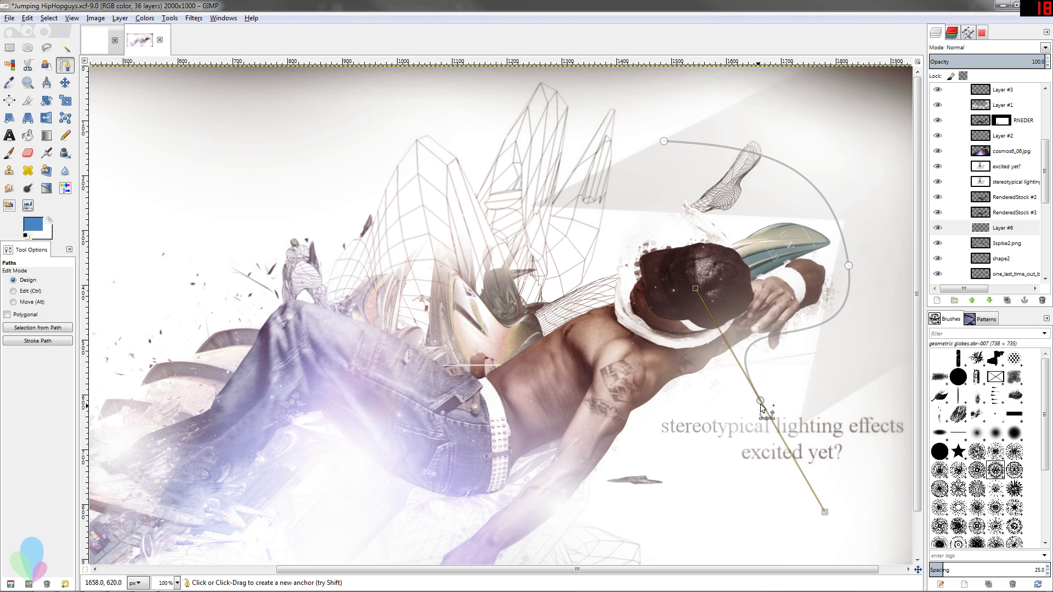
left_click_drag(761, 404, 694, 239)
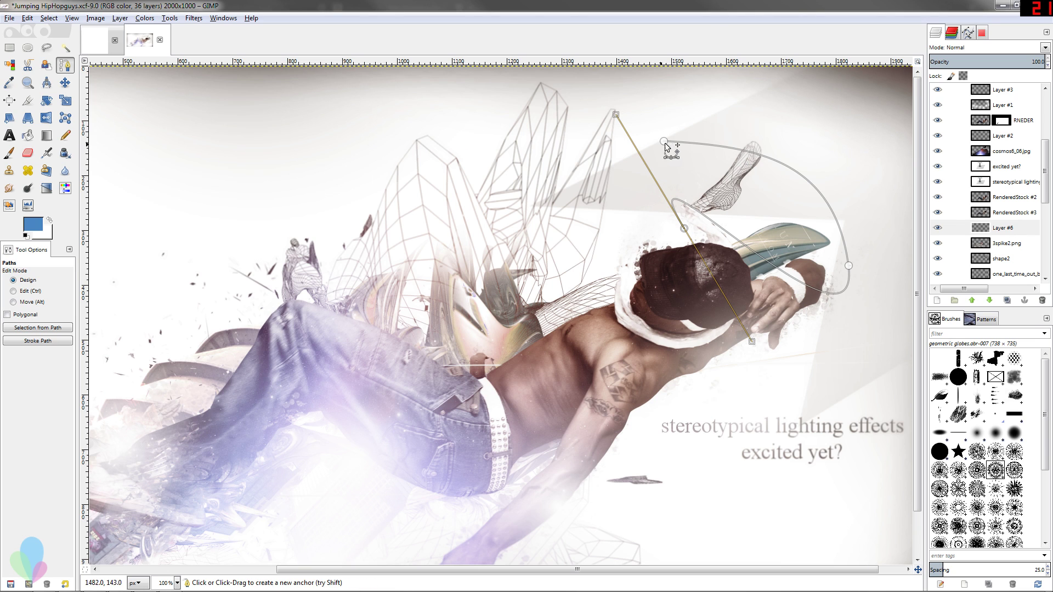
Reshape the loop's anchors and handles so it sweeps down past the dancer's head.
left_click_drag(665, 143, 592, 114)
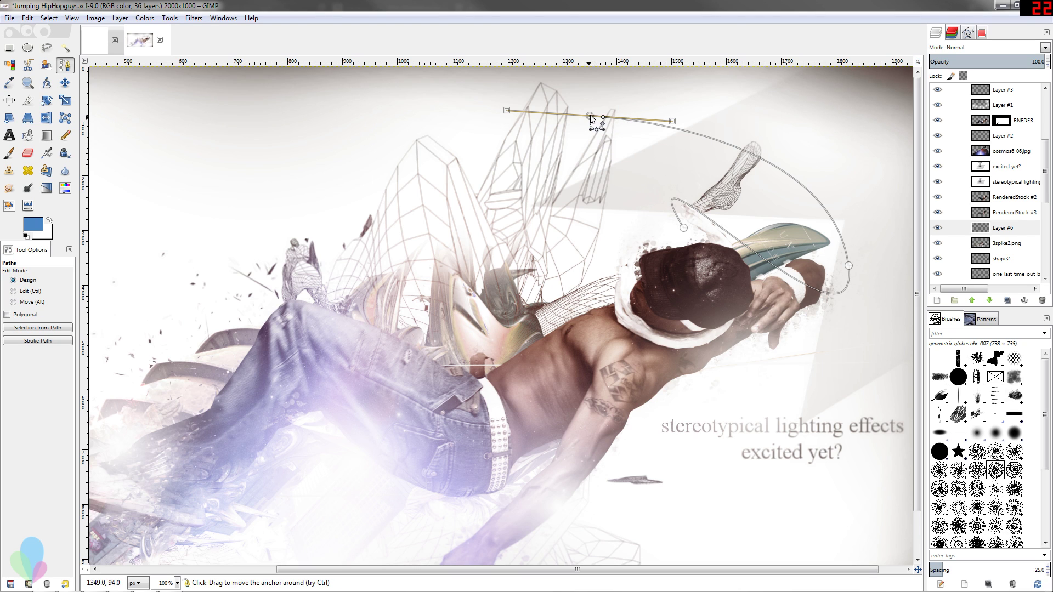
left_click(608, 150)
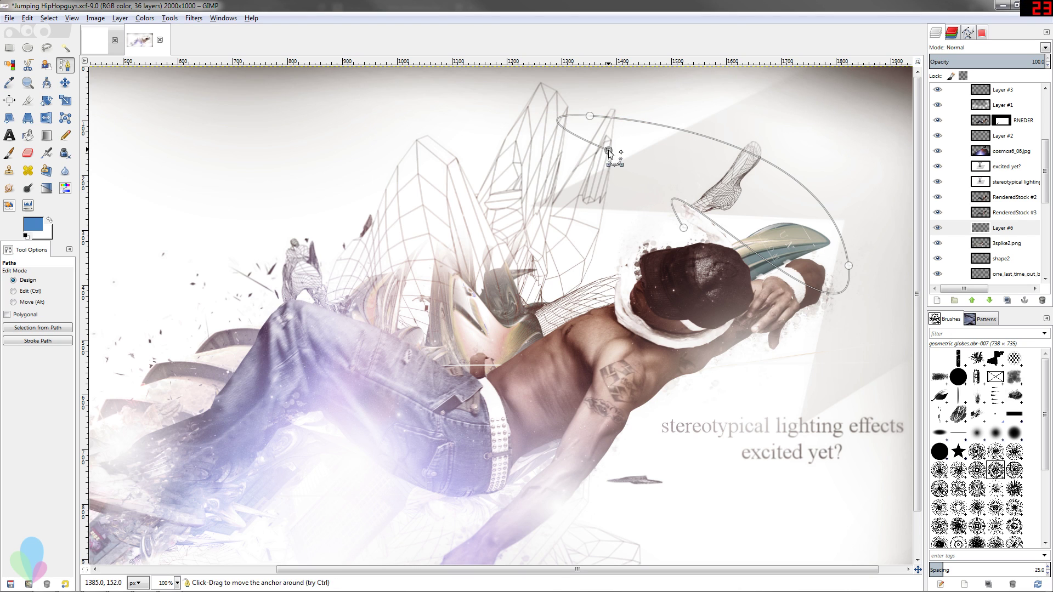
left_click_drag(608, 151, 630, 143)
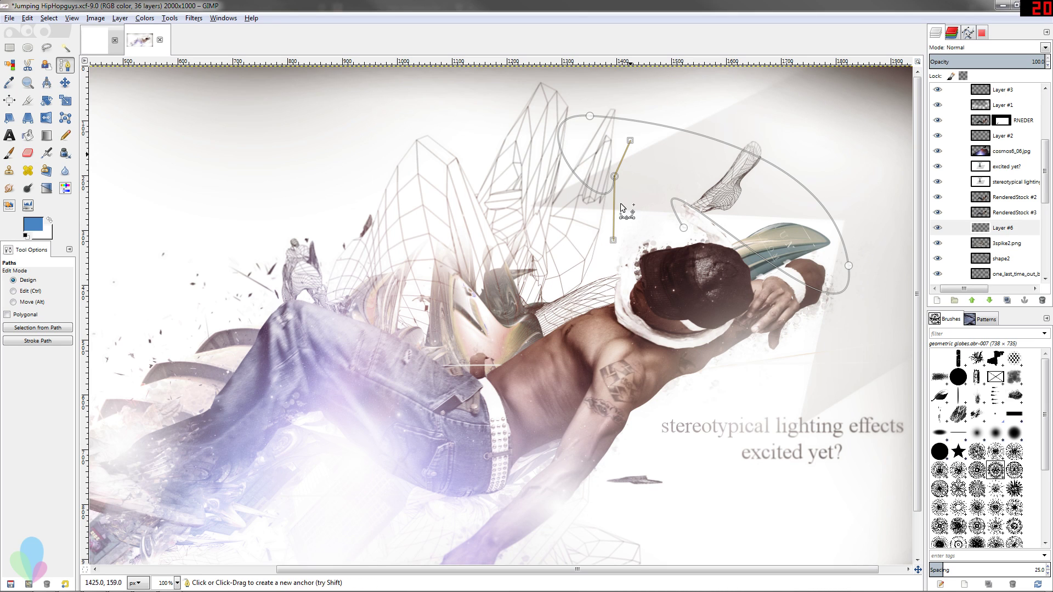
left_click_drag(614, 240, 628, 204)
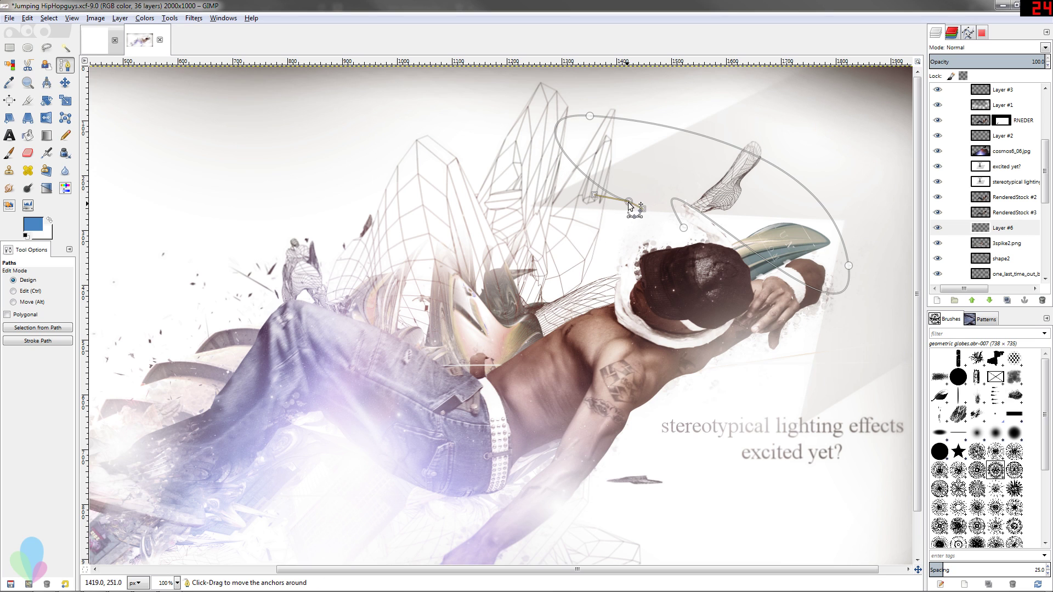
left_click(630, 205)
mouse_move(630, 205)
left_mouse_down()
mouse_move(625, 171)
mouse_move(661, 177)
mouse_move(631, 186)
left_mouse_up()
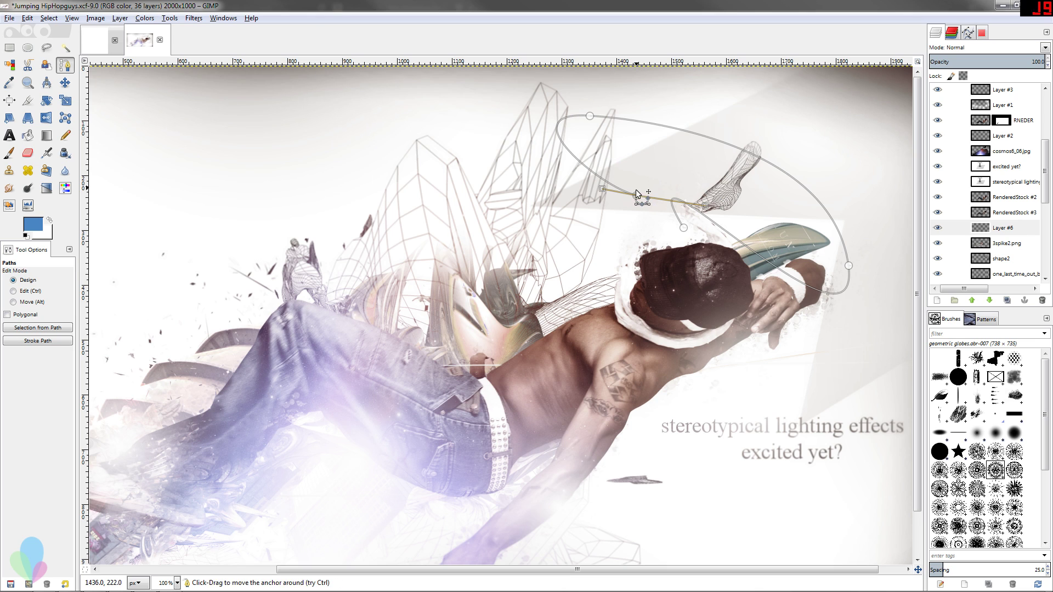
left_click_drag(700, 203, 671, 188)
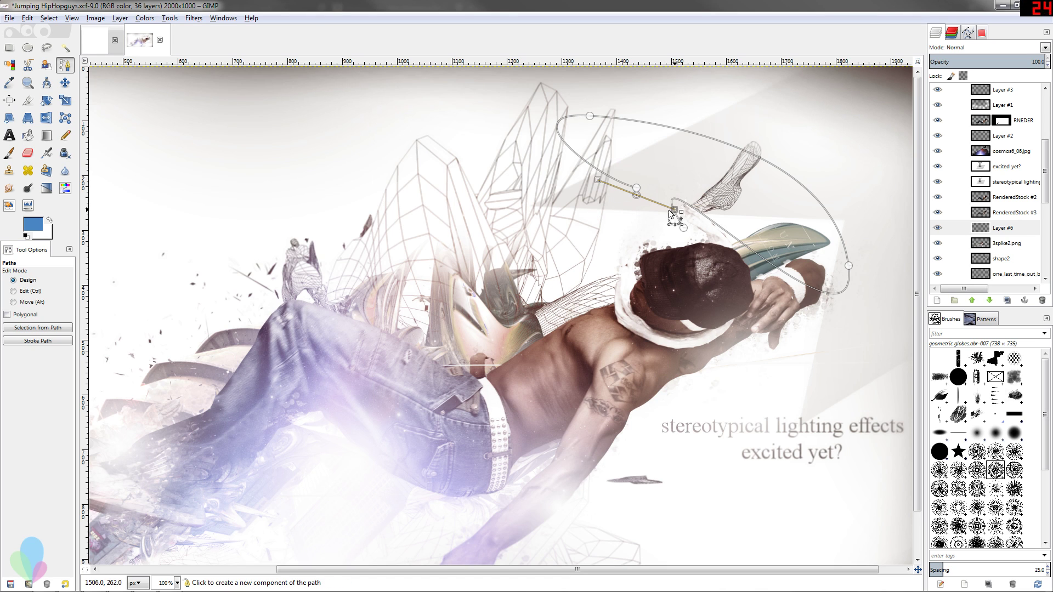
key("ctrl+z")
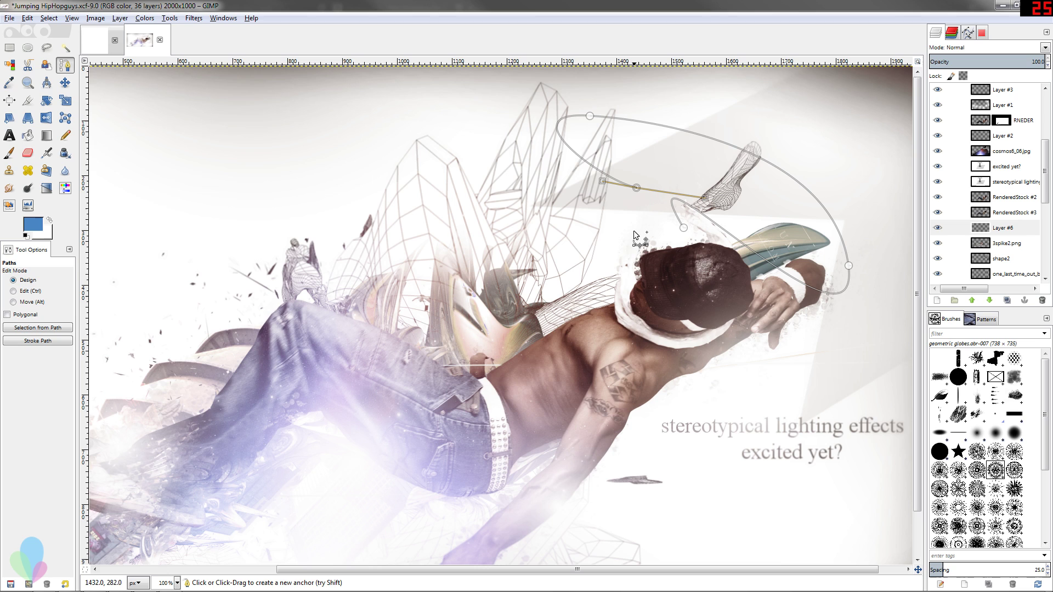
Show the Paths list with the Unnamed path and start a second curved stroke below the loop.
left_click(504, 206, "shift")
left_click_drag(578, 232, 456, 223)
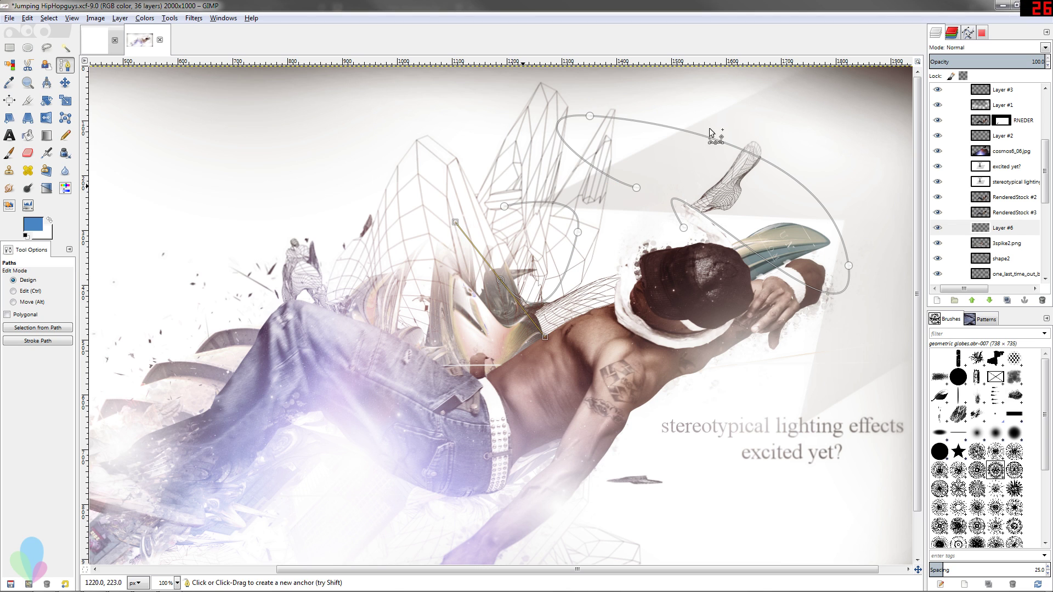
left_click(957, 35)
left_click(968, 34)
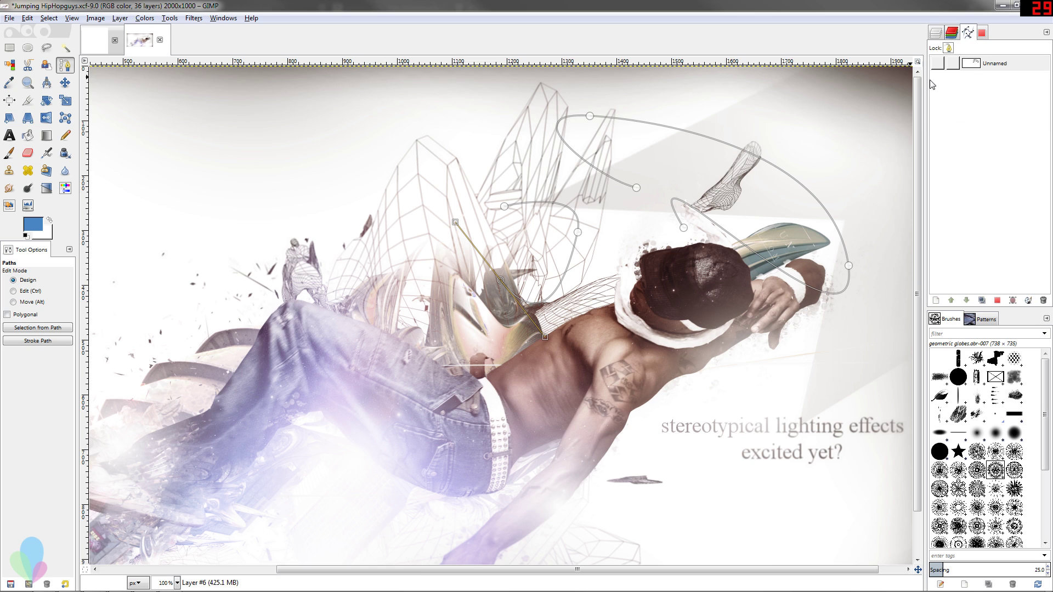
key("ctrl+z")
key("ctrl+z")
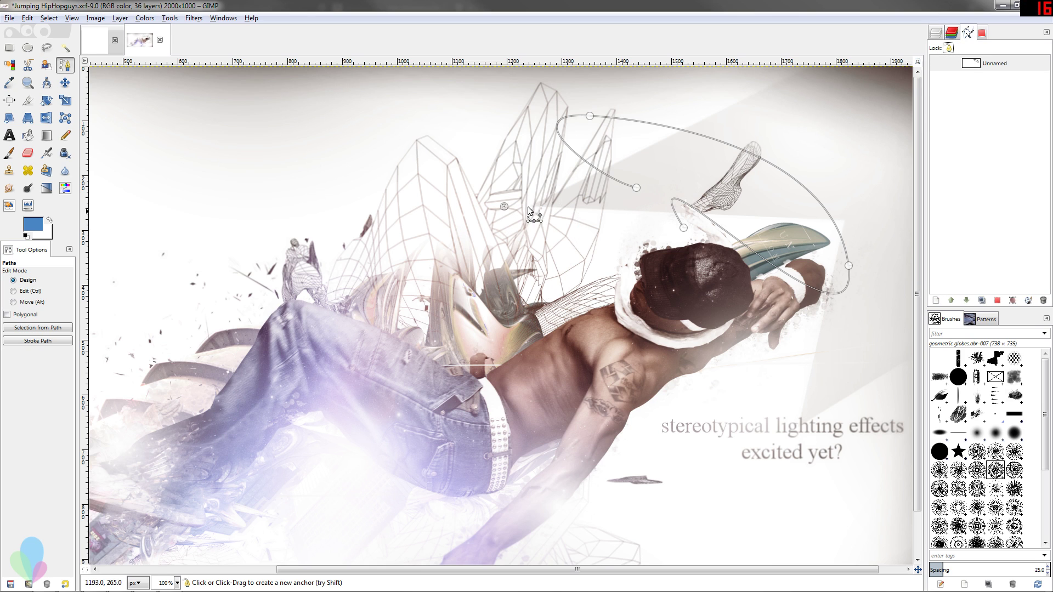
key("ctrl+z")
left_click_drag(610, 212, 597, 221)
Curve the second stroke across the dancer's head, join it to the loop, and delete a stray anchor.
key("ctrl+z")
left_click_drag(575, 259, 599, 300)
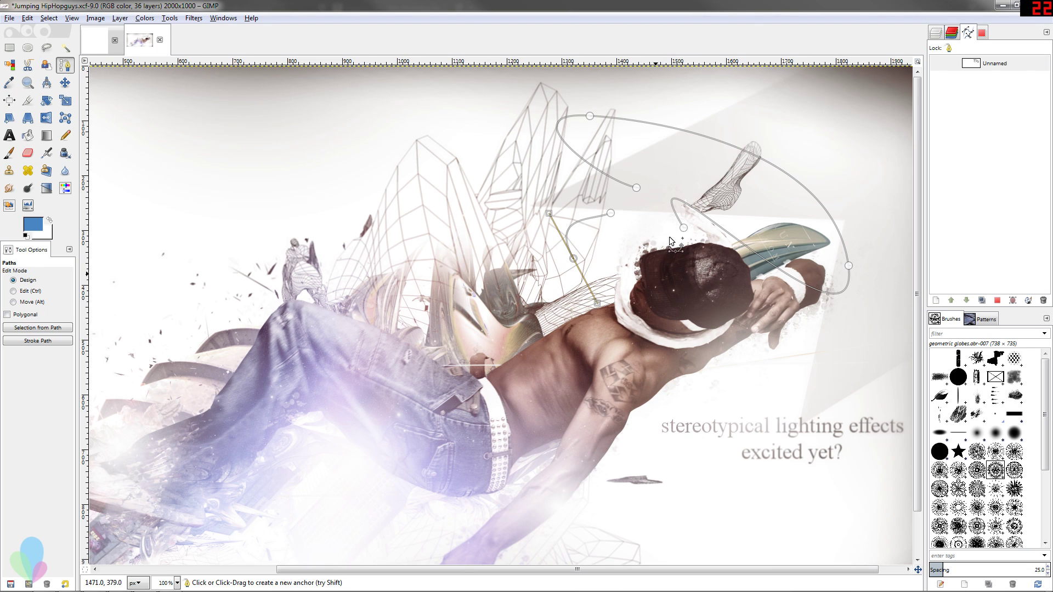
left_click_drag(656, 274, 664, 221)
key("ctrl")
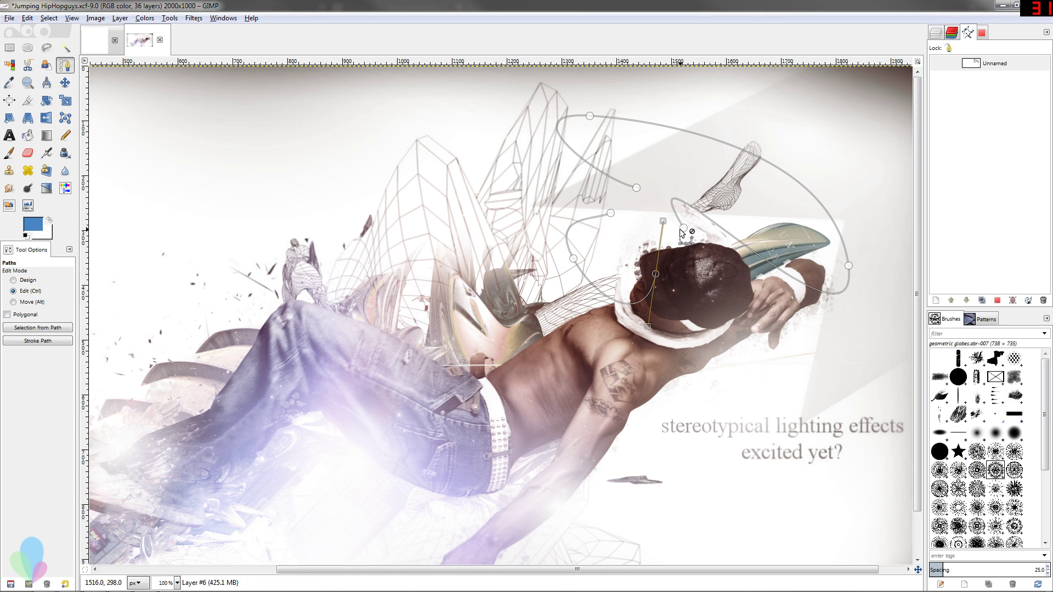
left_click(684, 227, "ctrl")
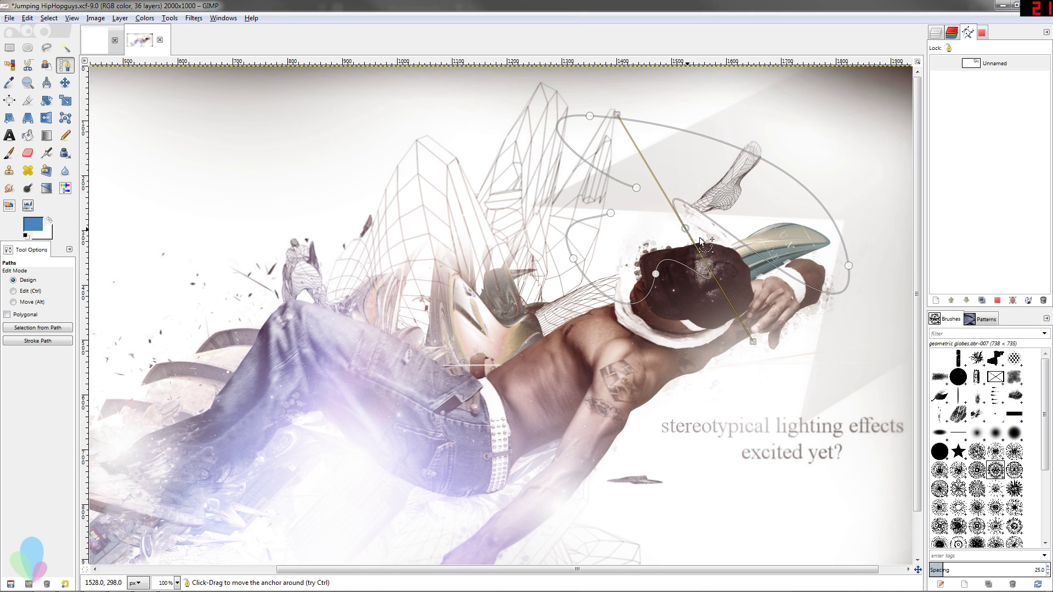
left_click_drag(702, 242, 755, 248)
key("Delete")
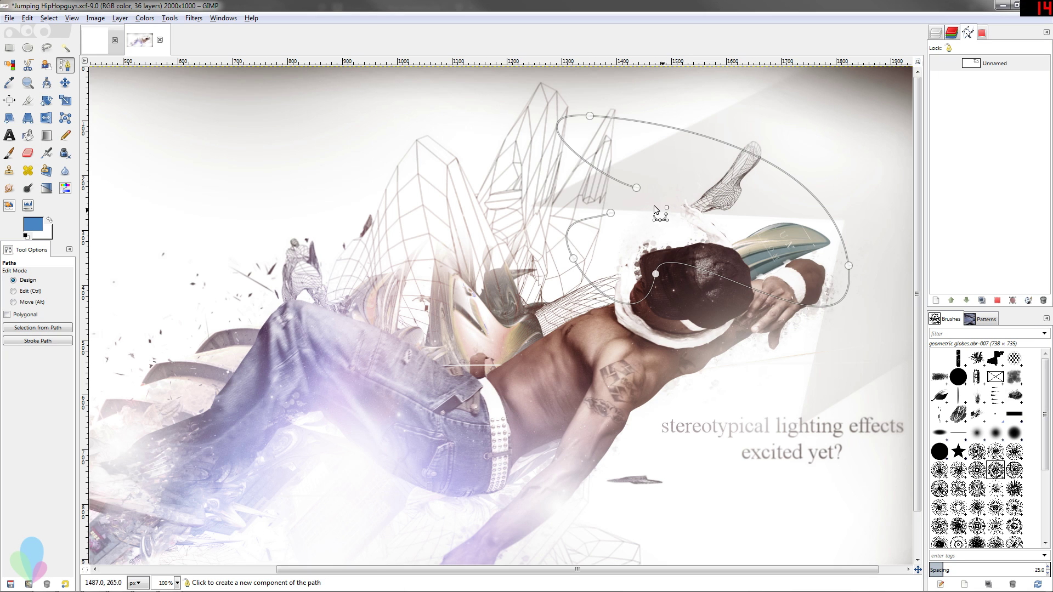
key("ctrl")
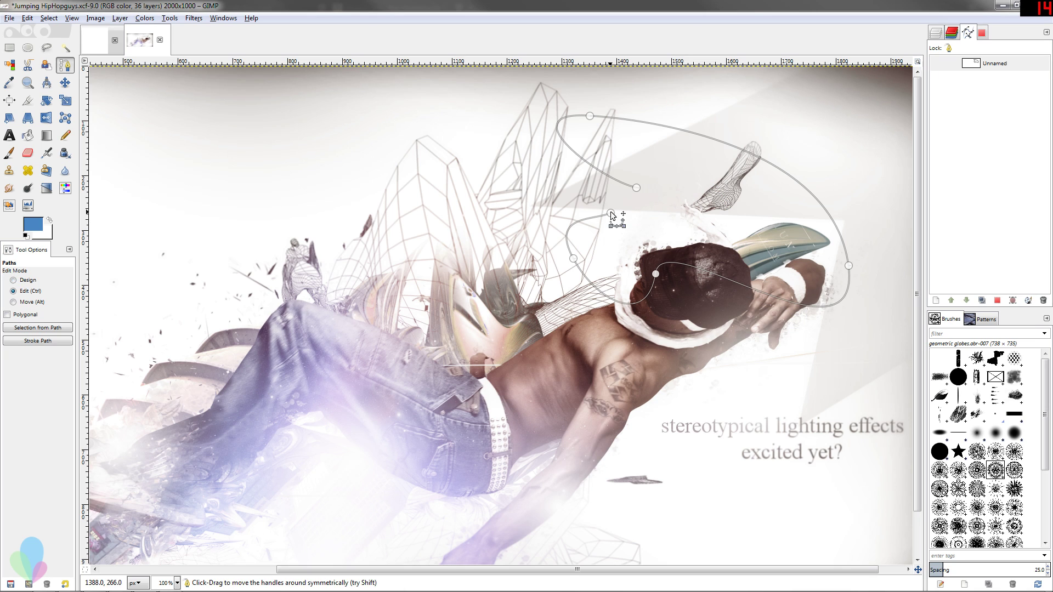
Bend the lower curve and add an anchor on the loop's upper right, pulled up-left beside the shoe.
left_click(654, 274, "ctrl")
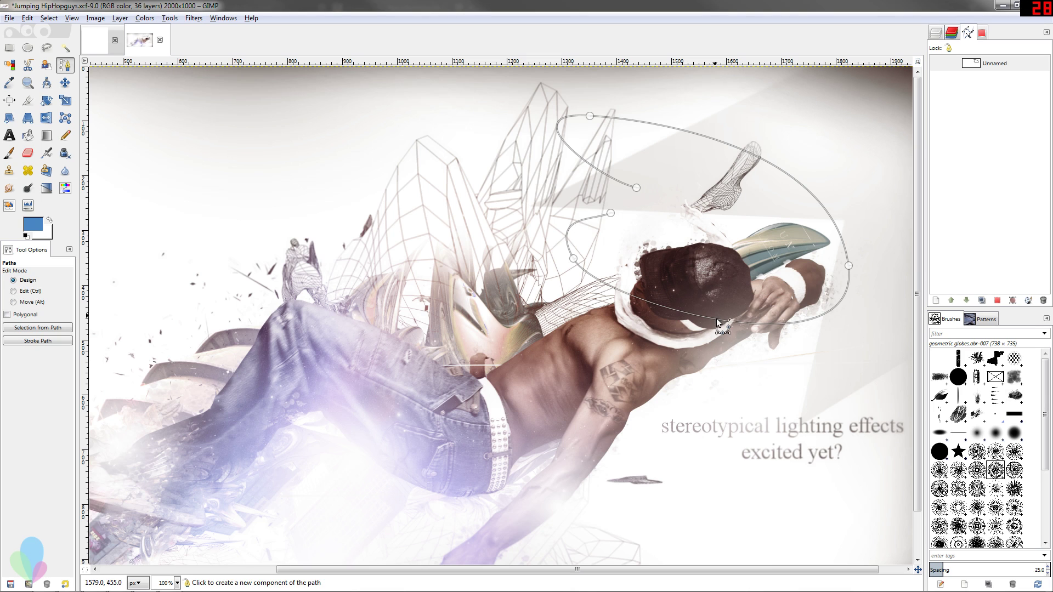
key("alt")
key("ctrl")
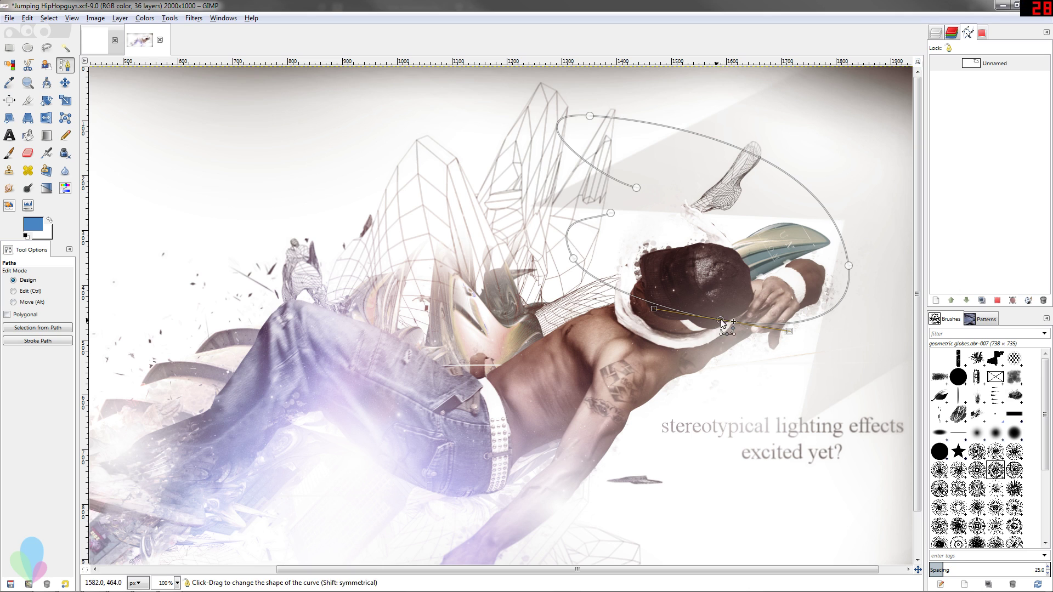
mouse_move(720, 320)
left_mouse_down()
mouse_move(691, 309)
mouse_move(729, 335)
left_mouse_up()
key("ctrl")
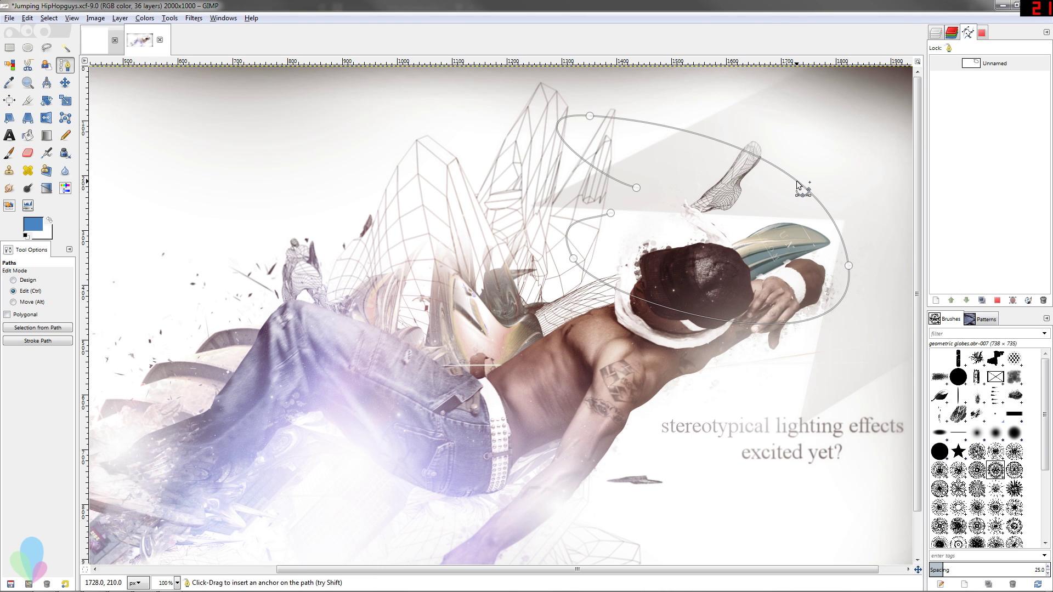
left_click(799, 184, "ctrl")
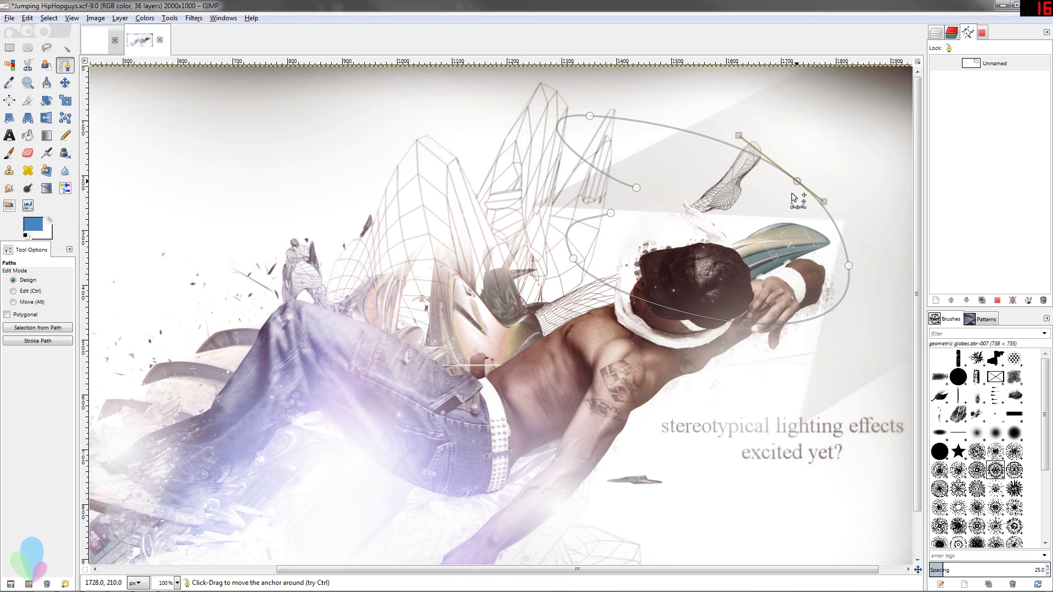
left_click_drag(798, 184, 640, 132)
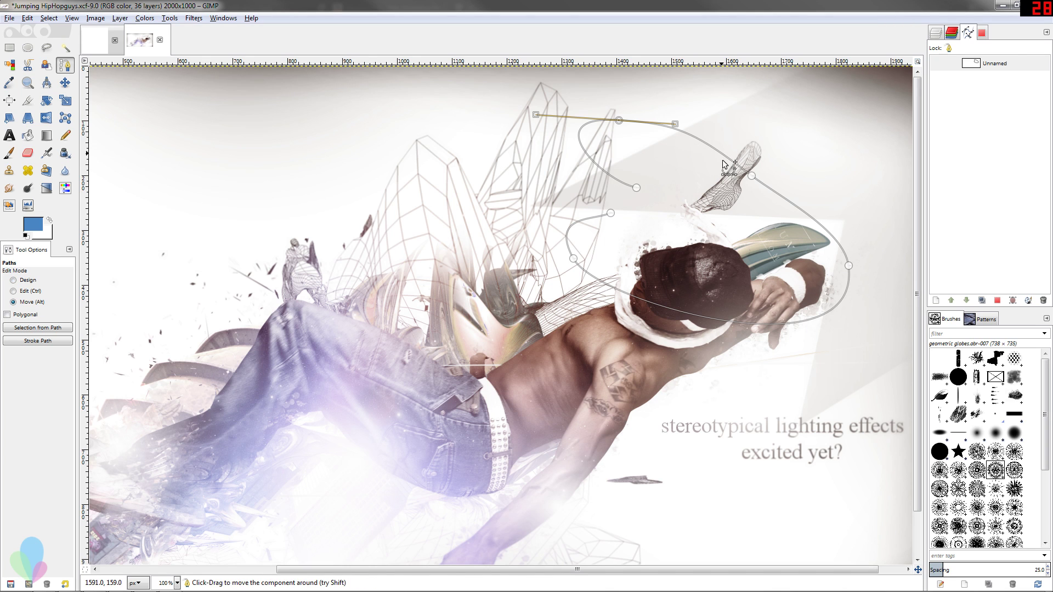
Move the whole swoosh path up over the upper wireframe and pull one anchor left.
left_click_drag(717, 165, 498, 318)
left_click_drag(703, 199, 633, 148)
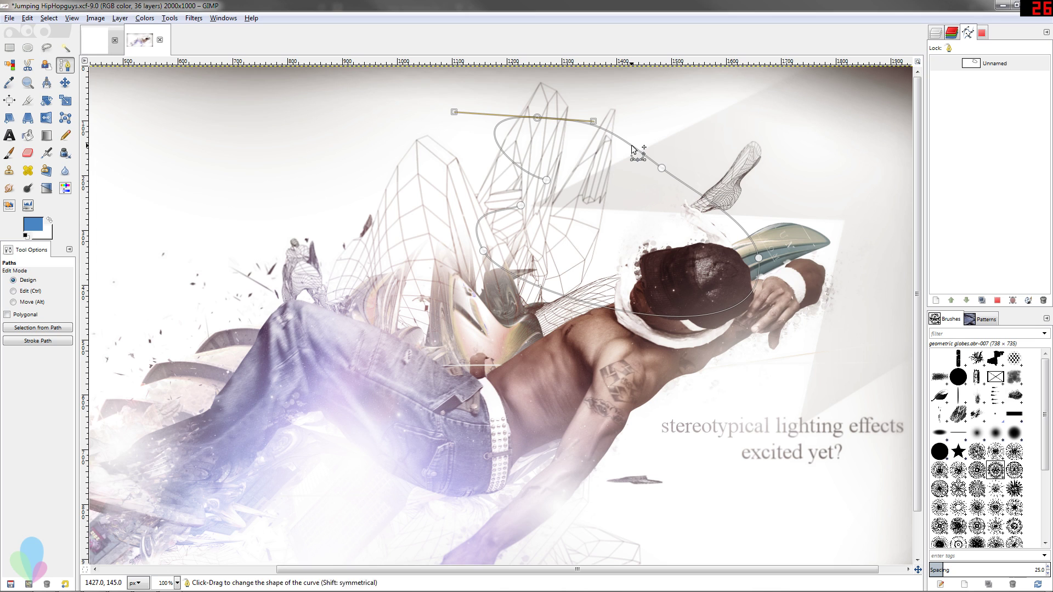
left_click_drag(494, 246, 500, 254)
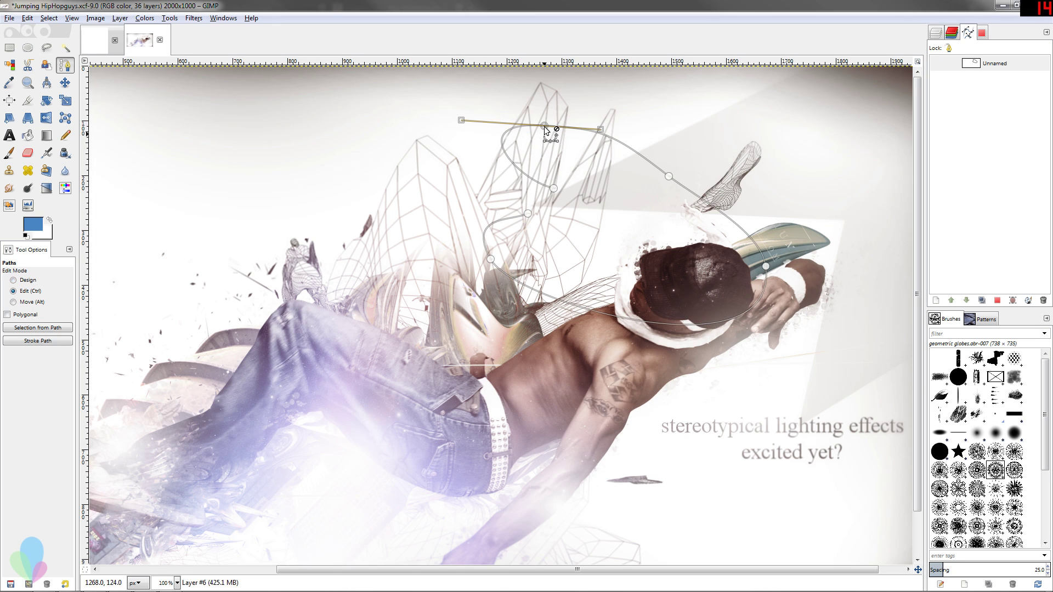
left_click_drag(545, 125, 543, 140)
key("ctrl")
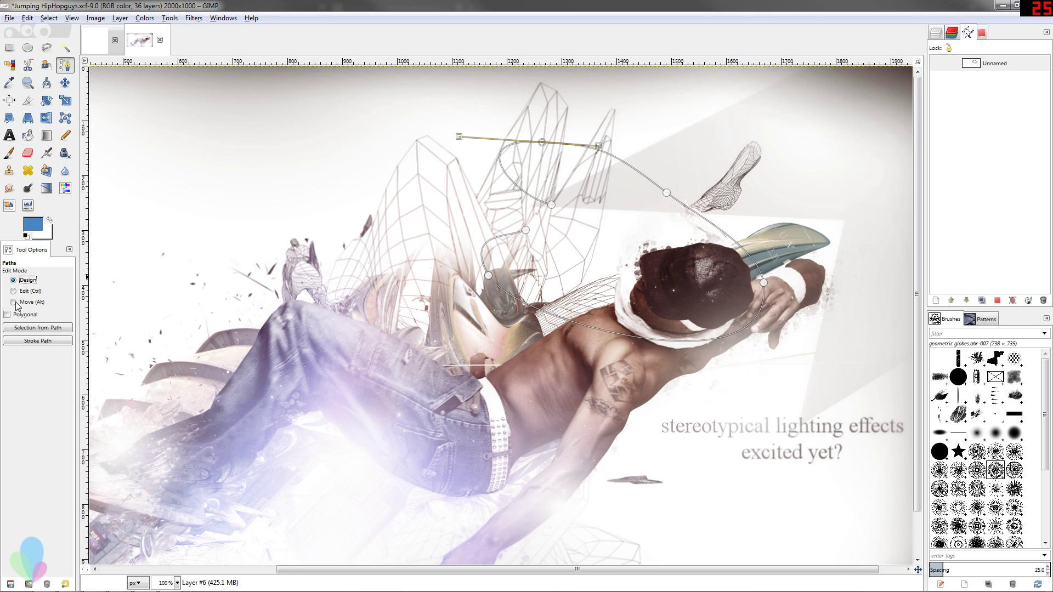
left_click(14, 280)
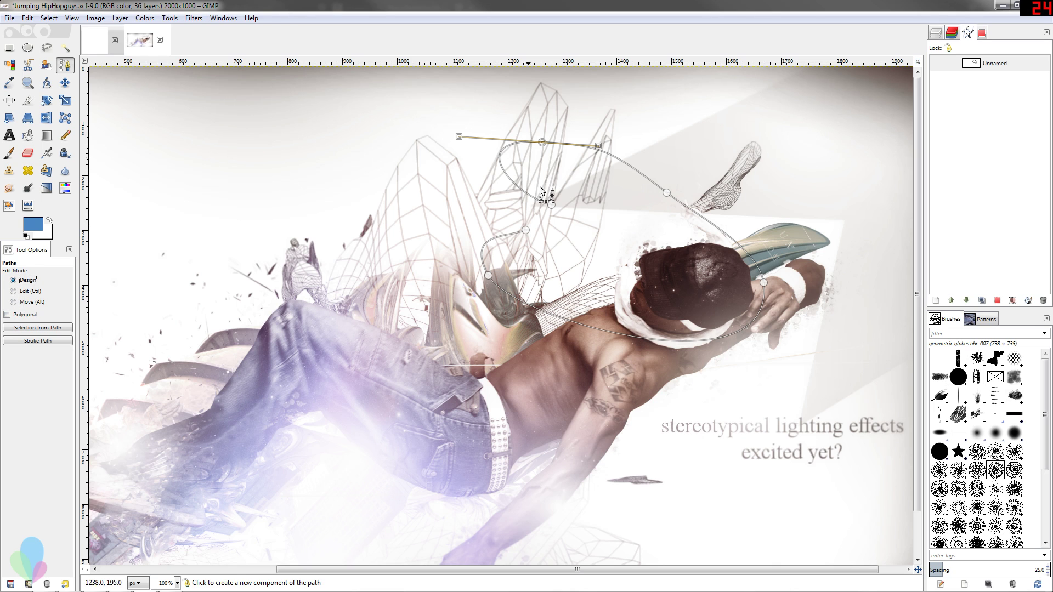
left_click_drag(552, 204, 520, 181)
Make RenderedStock #3 visible again in the Layers list and select Layer #6.
left_click(936, 33)
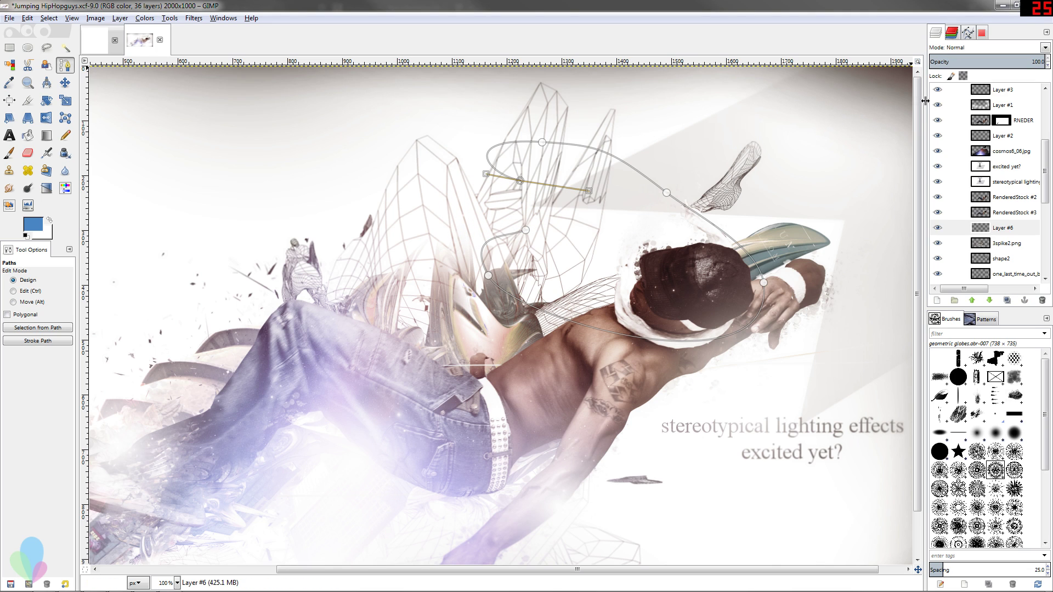
key("ctrl+z")
key("ctrl+z")
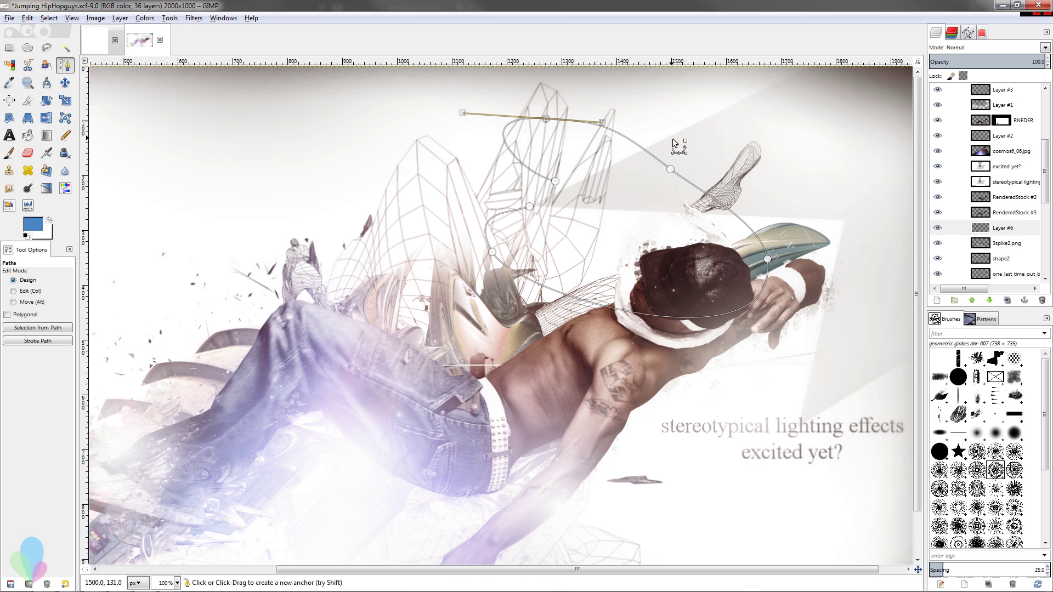
key("ctrl+z")
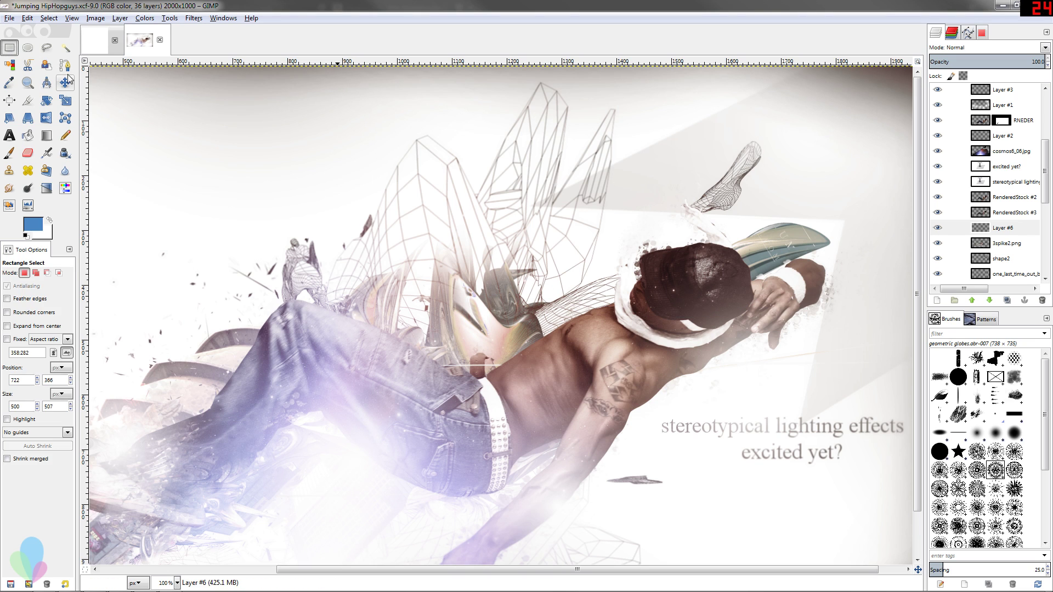
left_click(1012, 211)
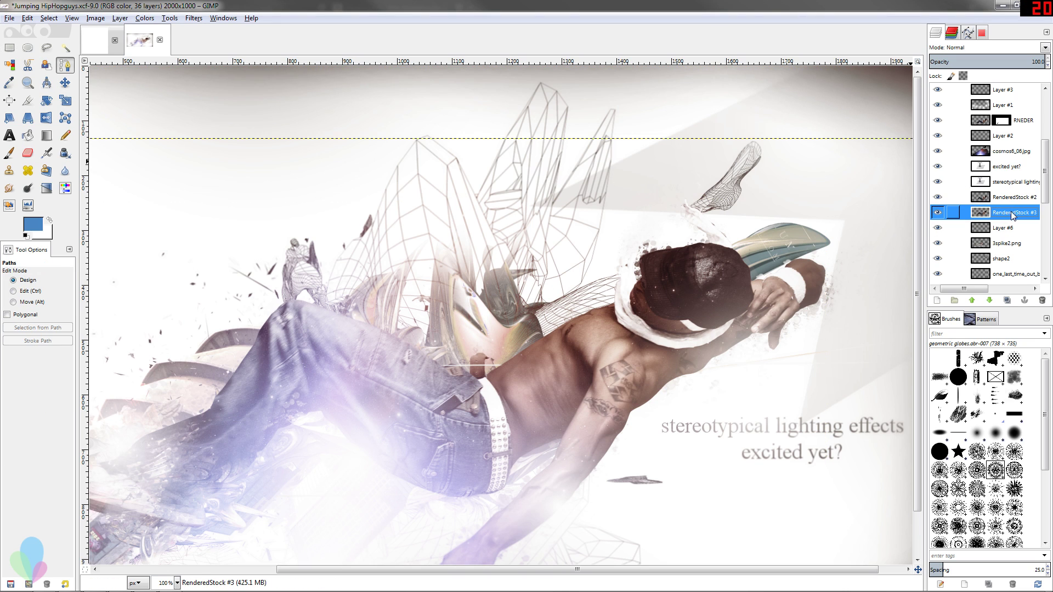
left_click(938, 213)
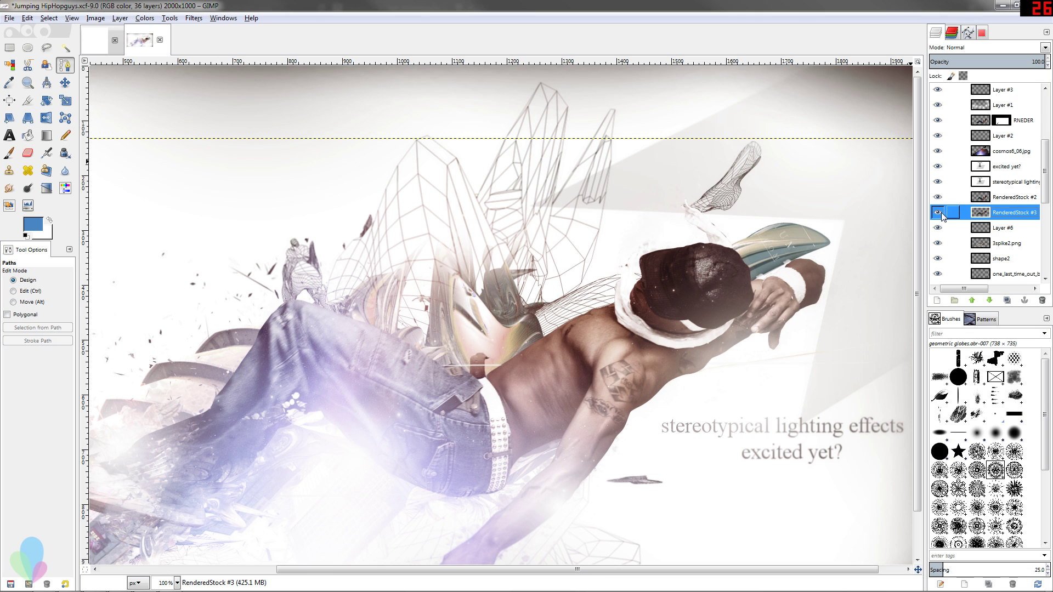
left_click(940, 227)
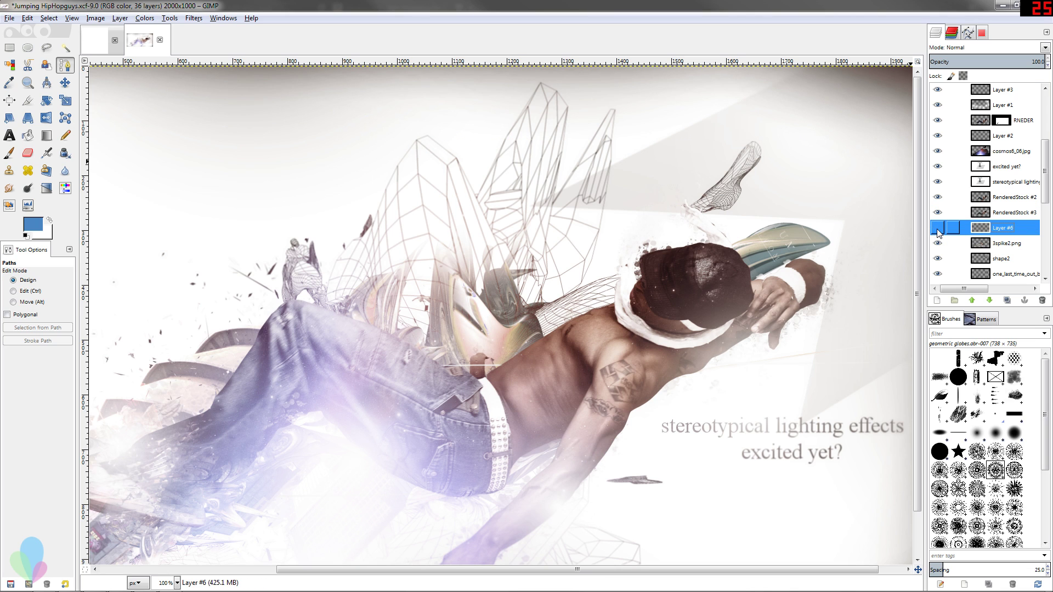
Fit the image and draw a path looping from the dancer's right past the lower-left corner and back.
key("minus")
key("minus")
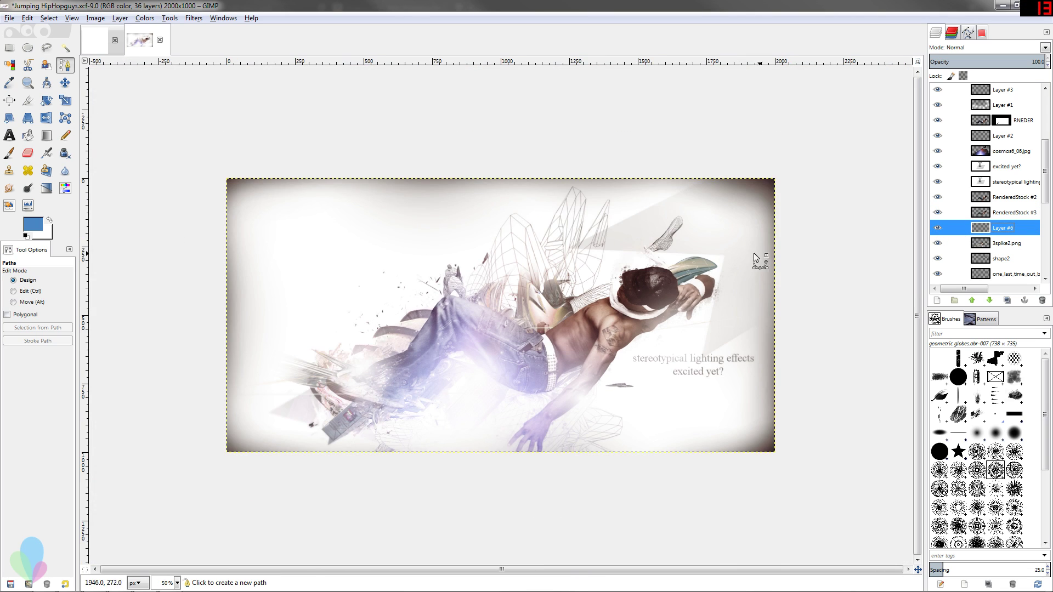
left_click(797, 298)
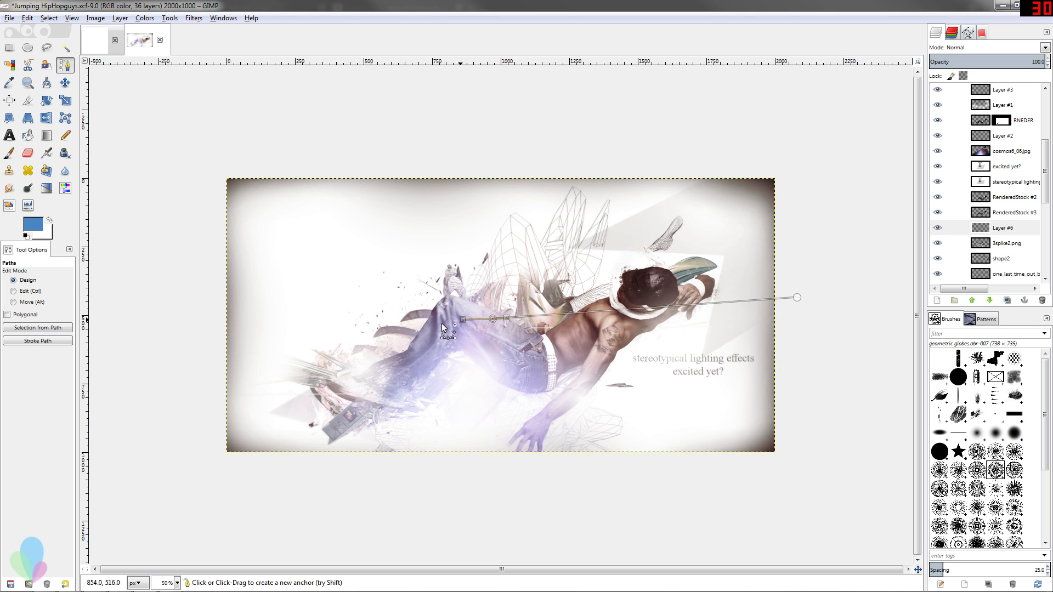
left_click_drag(493, 319, 373, 341)
left_click_drag(207, 409, 110, 450)
left_click(238, 482)
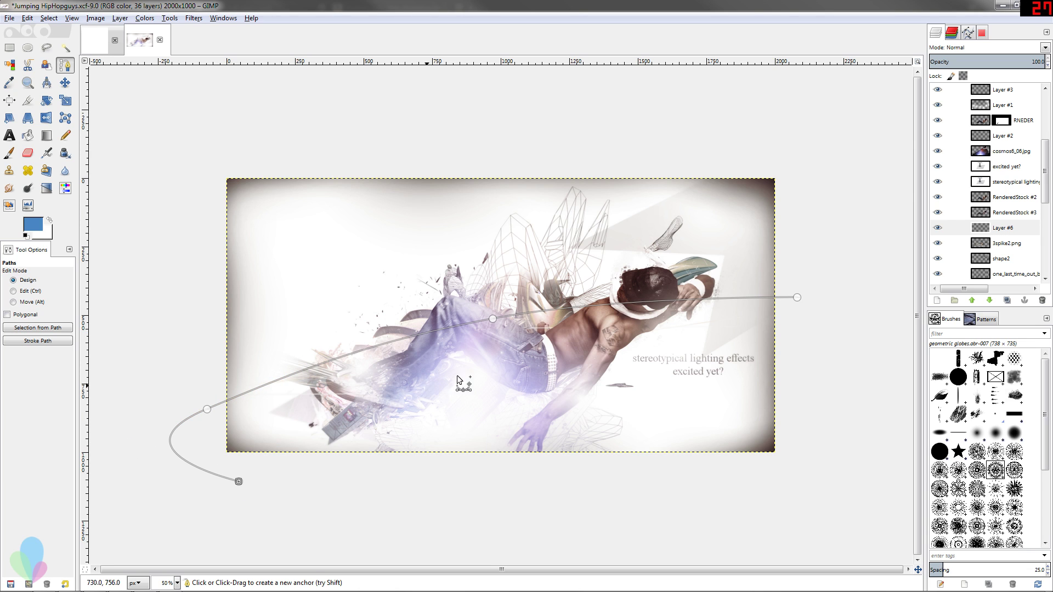
left_click_drag(600, 322, 904, 295)
left_click(601, 322, "ctrl")
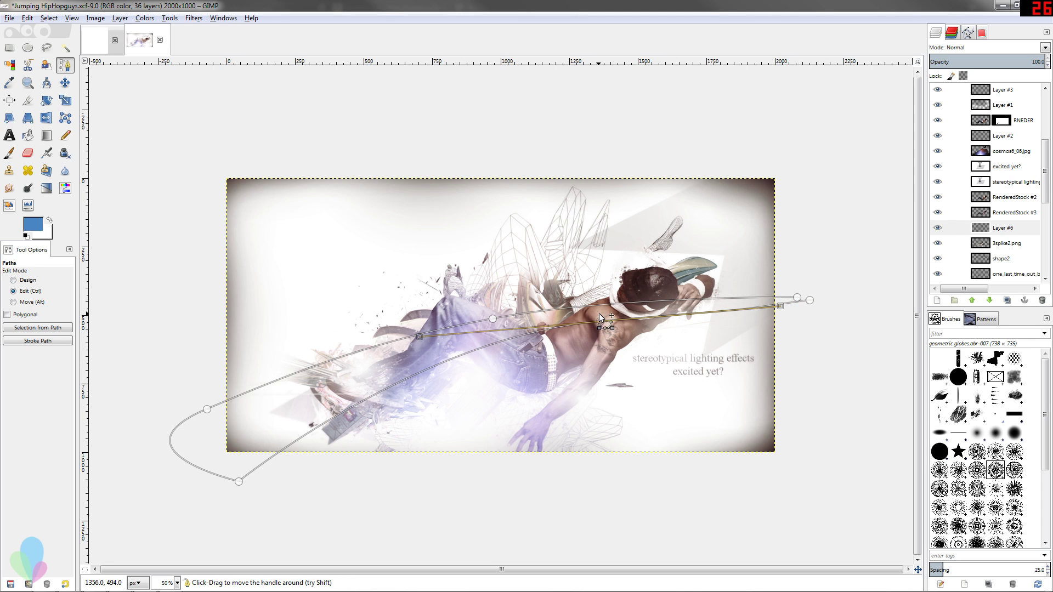
left_click_drag(599, 316, 605, 308)
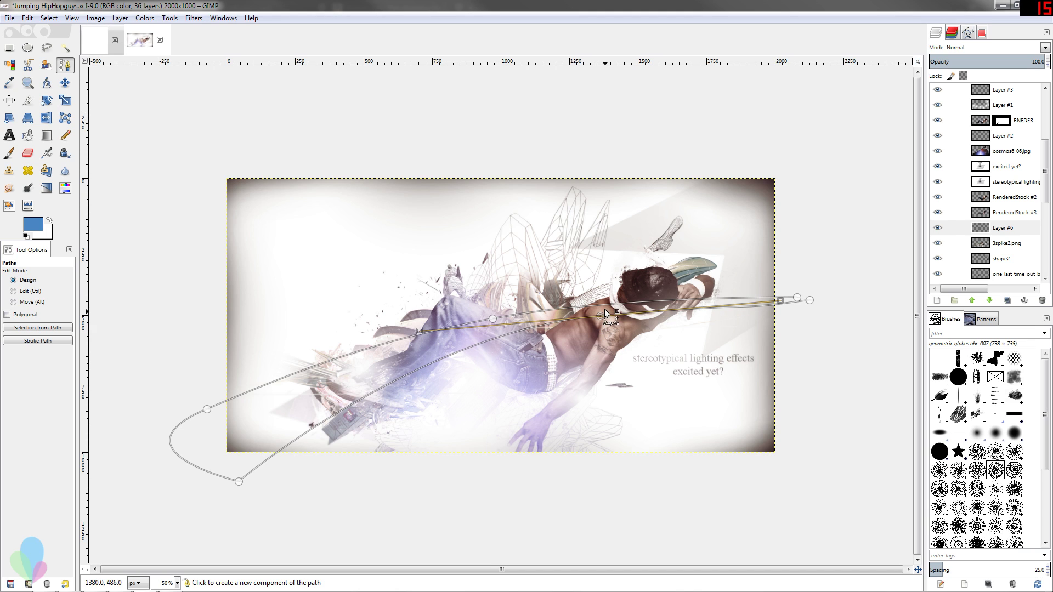
Stroke the new path onto Layer #6 with the Paintbrush via Edit > Stroke Path.
right_click(607, 310)
mouse_move(637, 331)
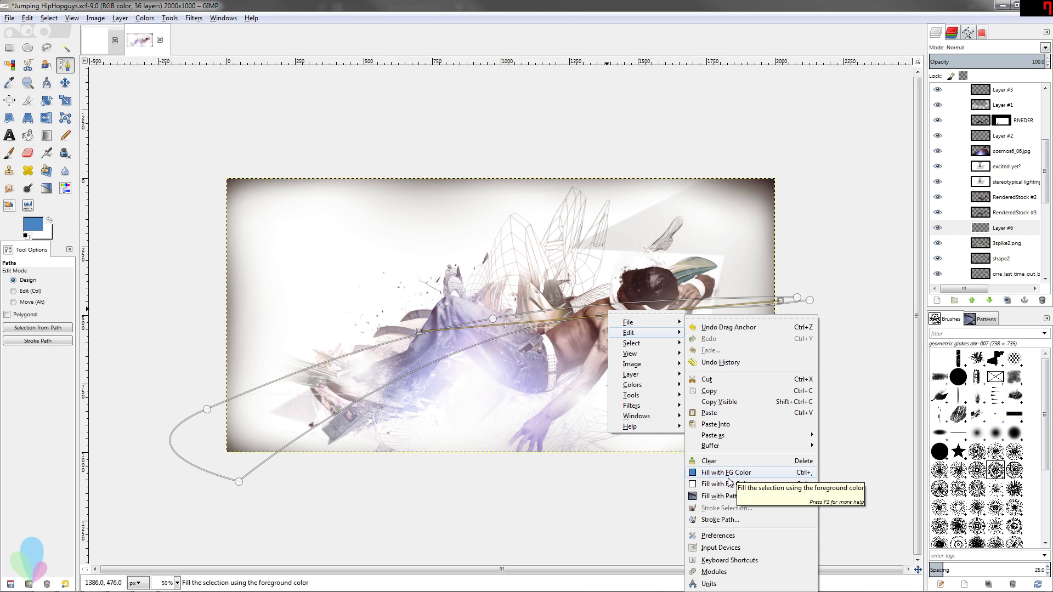
left_click(729, 521)
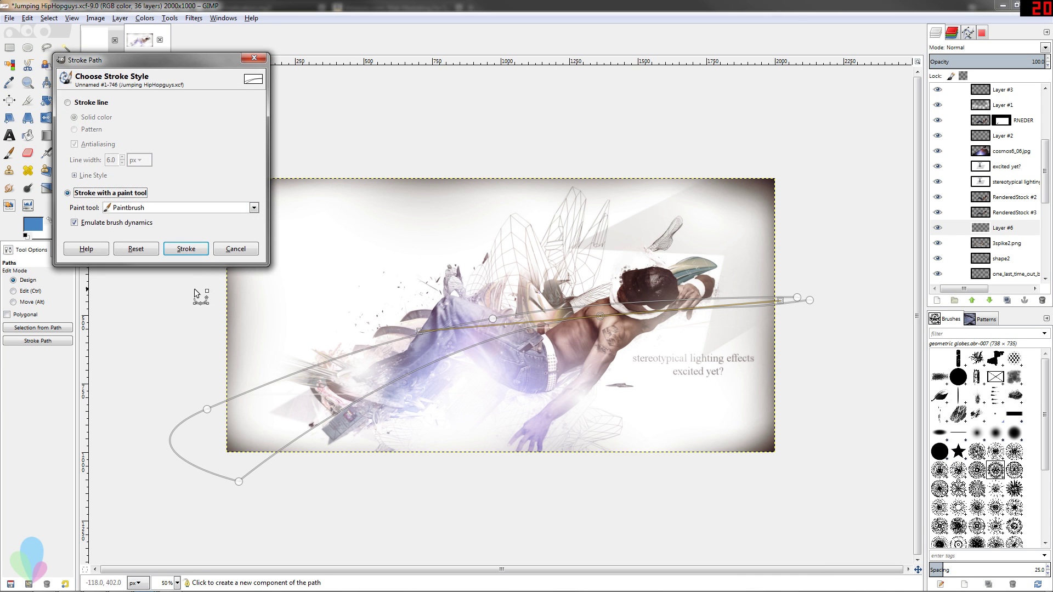
left_click(186, 250)
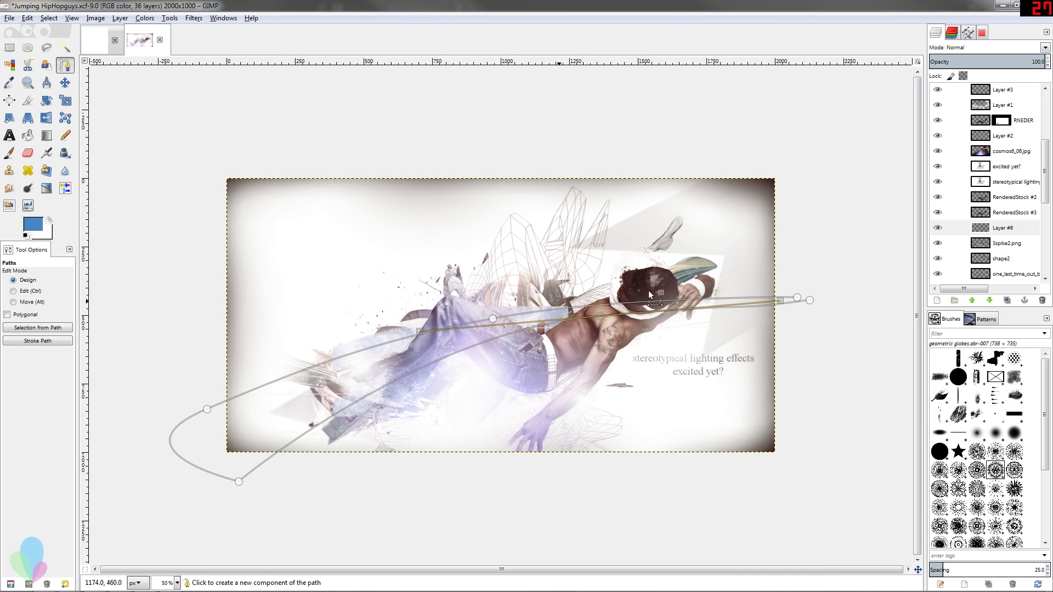
Undo the painted stroke and turn the swoosh path into a selection.
key("ctrl")
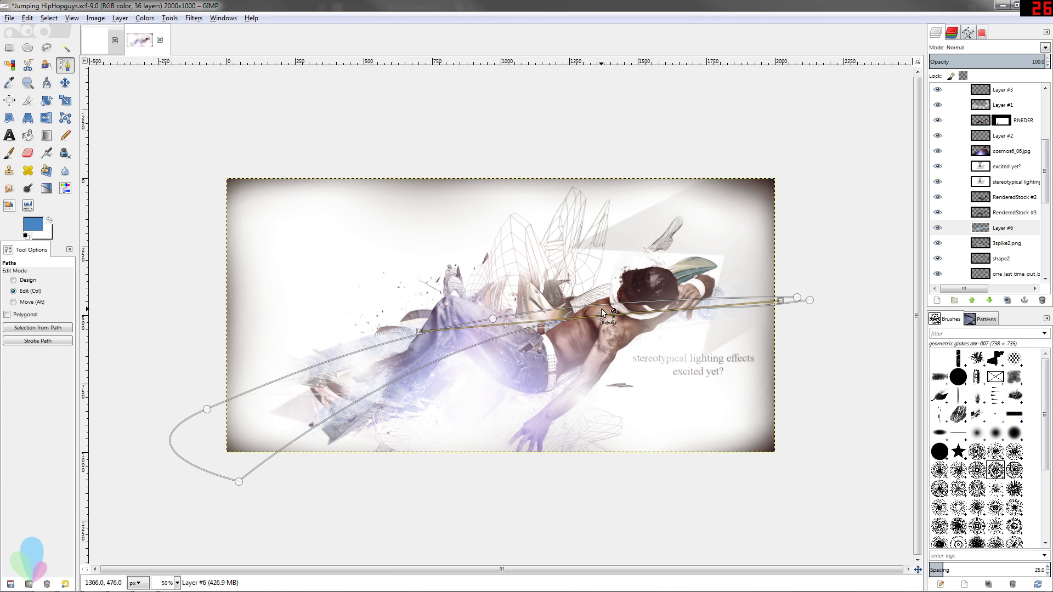
key("ctrl+z")
right_click(588, 311)
mouse_move(608, 343)
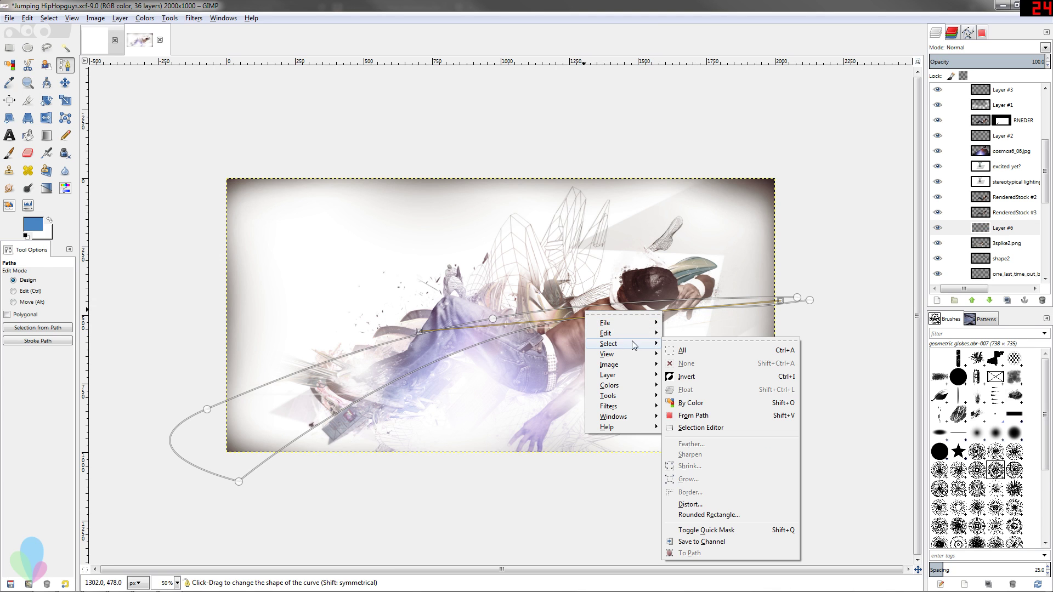
left_click(700, 421)
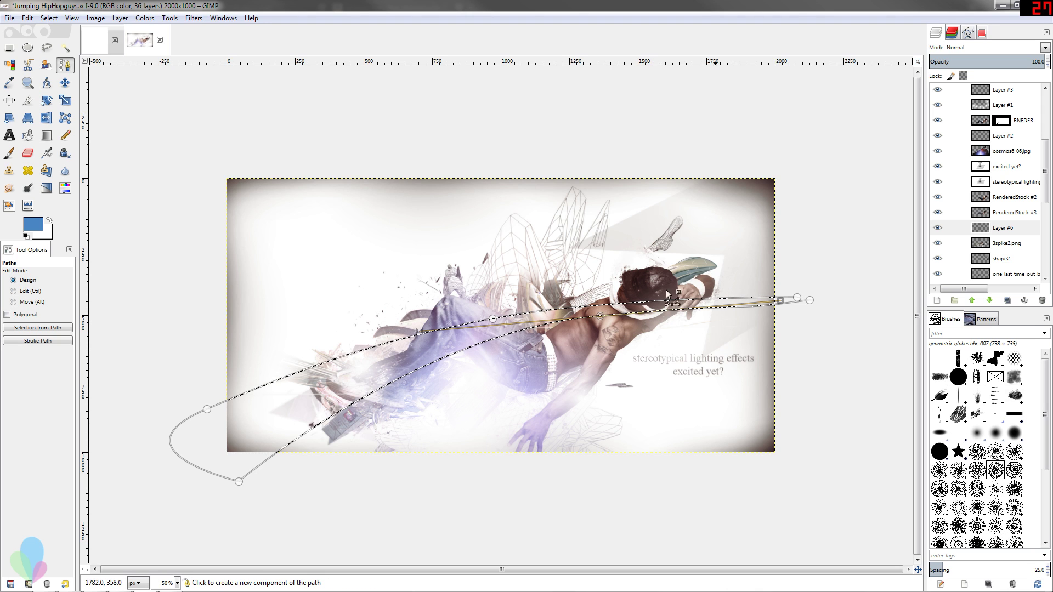
Fill the band selection with the blue foreground colour, then deselect.
right_click(520, 326)
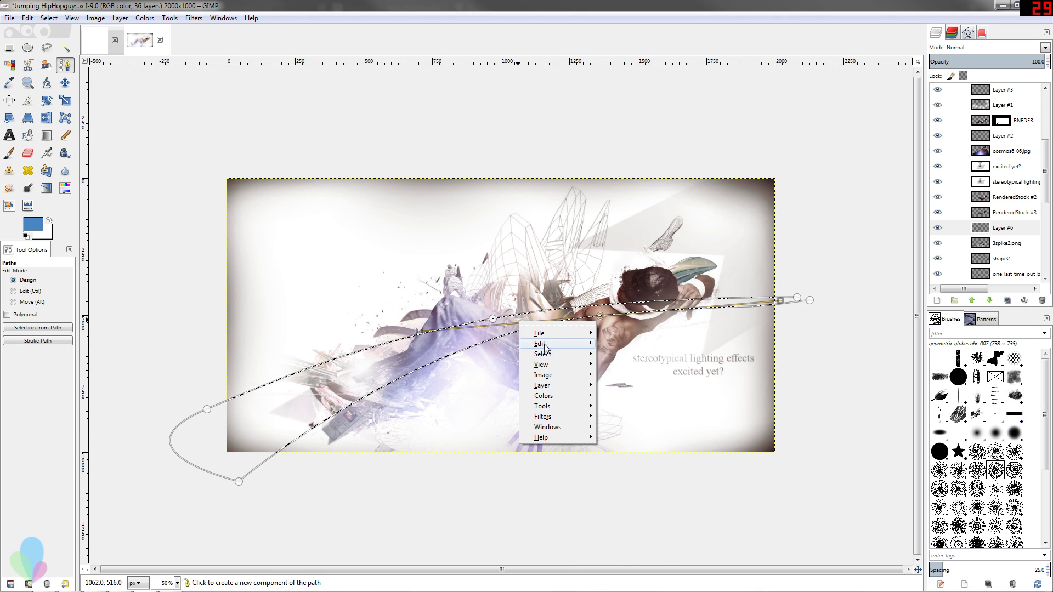
mouse_move(554, 343)
left_click(617, 476)
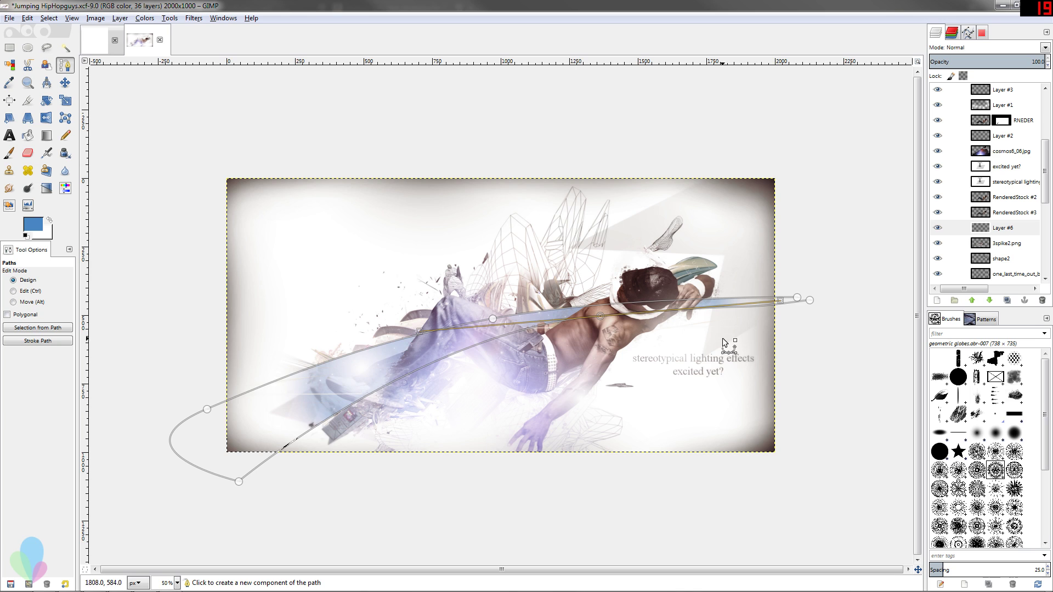
key("ctrl+shift+a")
Draw a second closed curved path from past the right edge, across the jeans, to the upper left.
key("r")
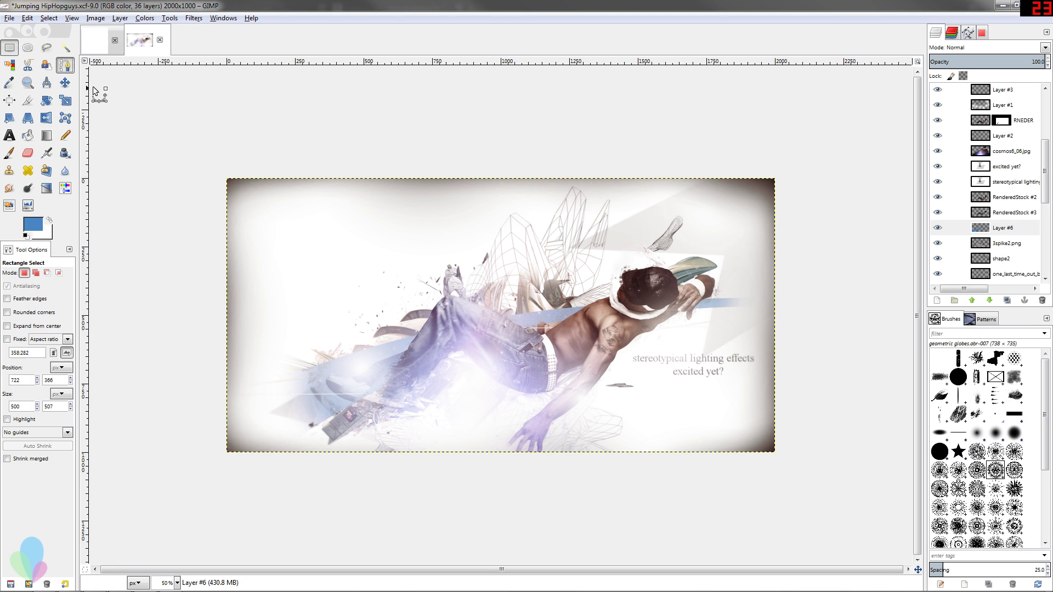
key("b")
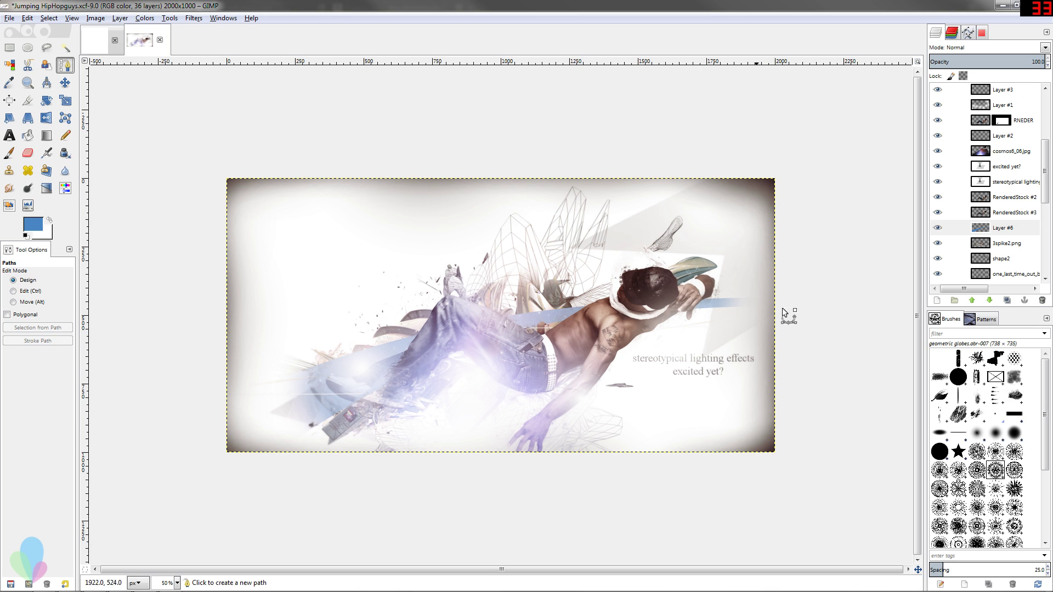
left_click(793, 344)
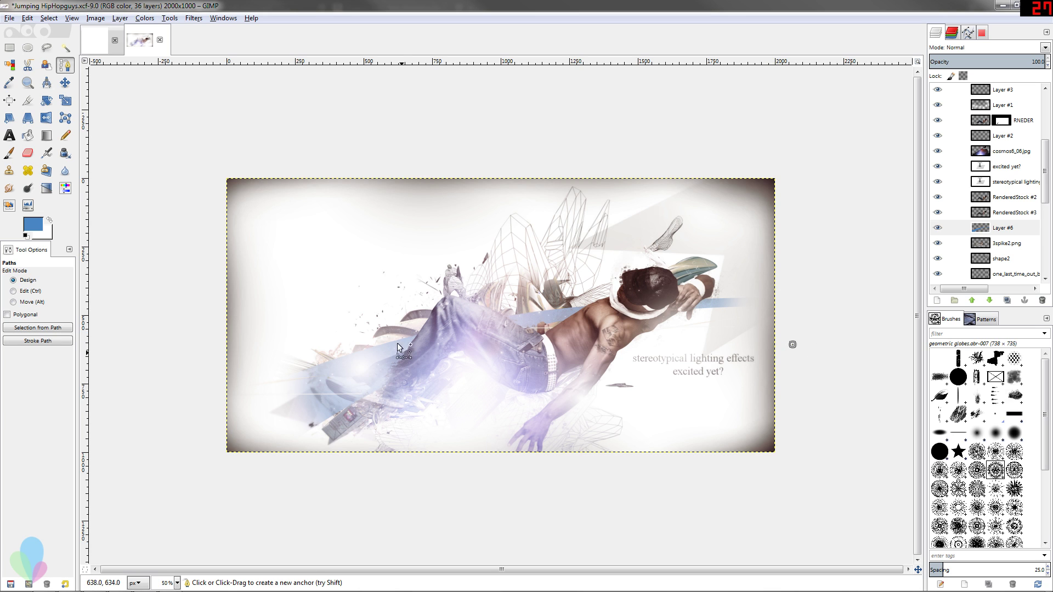
left_click_drag(313, 311, 173, 248)
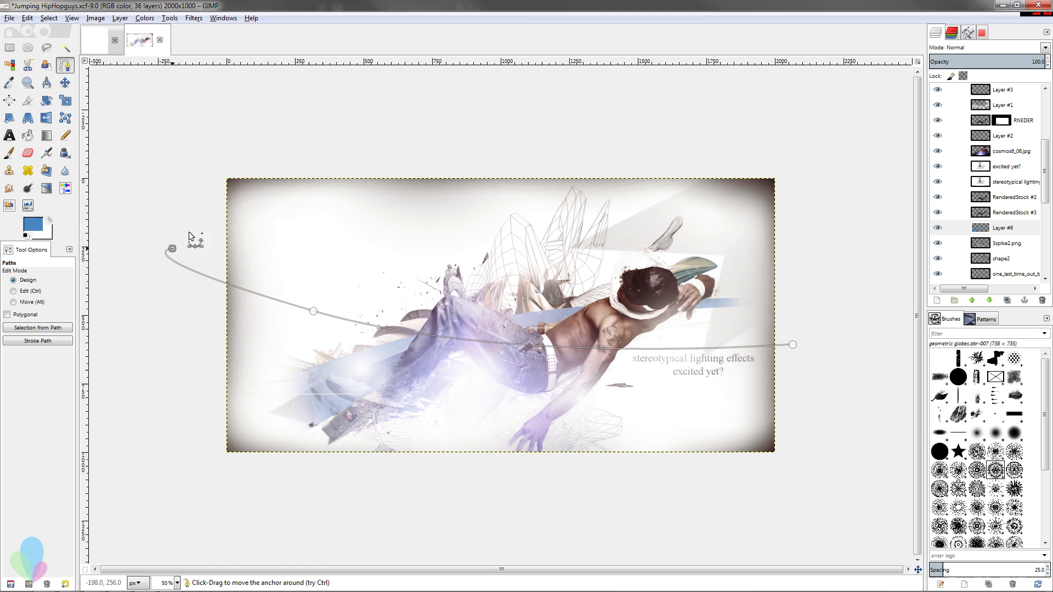
left_click(204, 175)
left_click_drag(788, 334, 1052, 327)
left_click(803, 344)
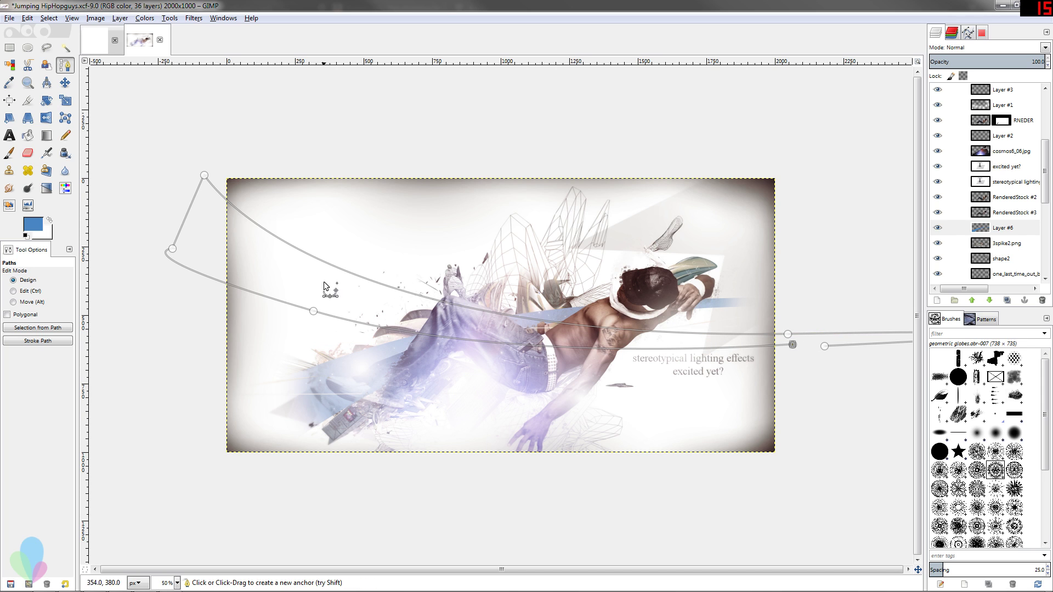
Convert the second path to a selection and fill it with the blue foreground colour.
right_click(413, 328)
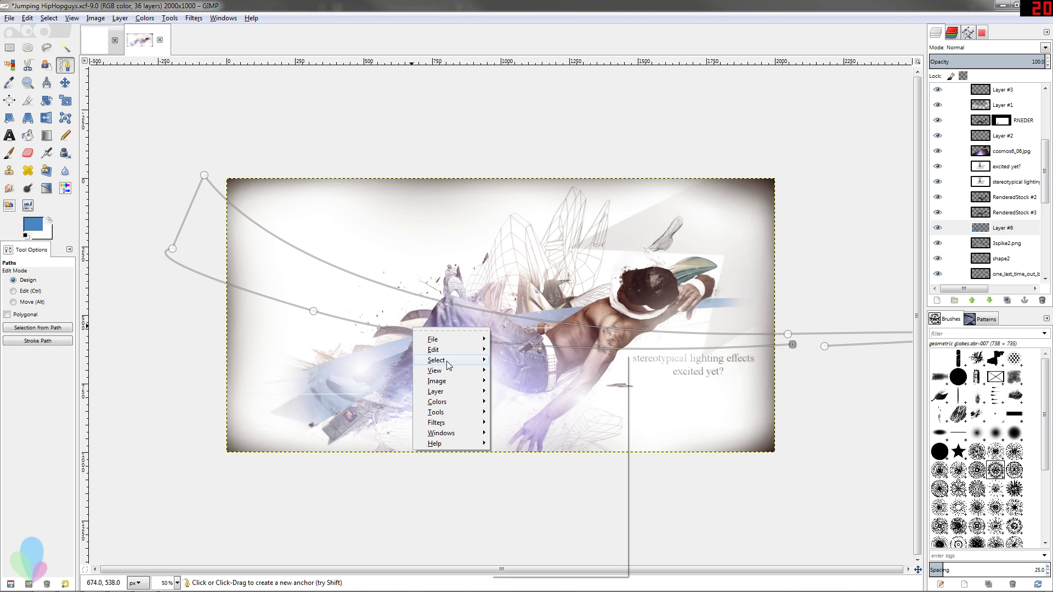
mouse_move(447, 361)
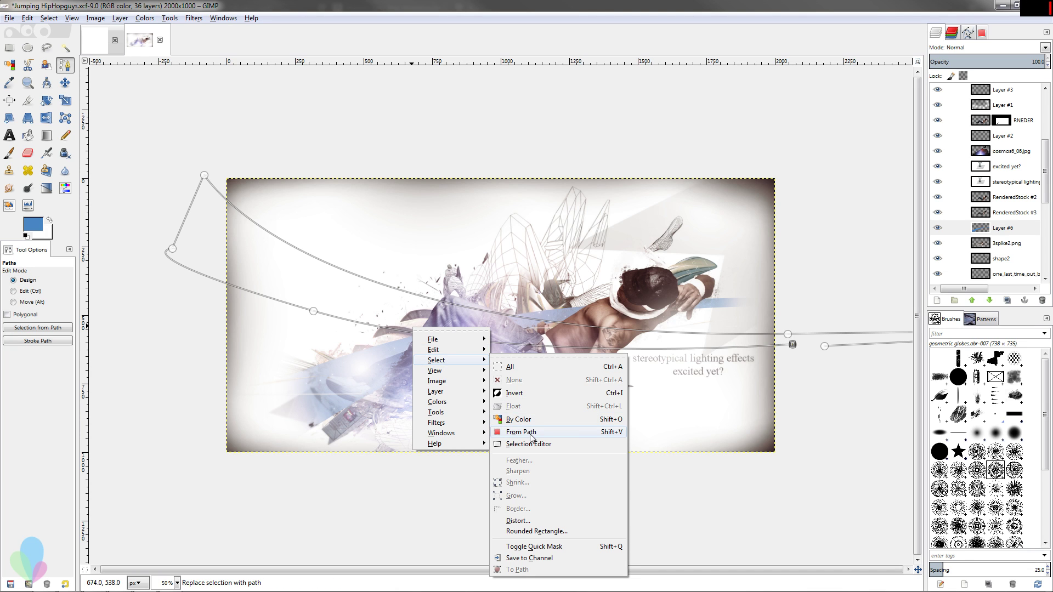
left_click(521, 433)
right_click(420, 311)
mouse_move(440, 333)
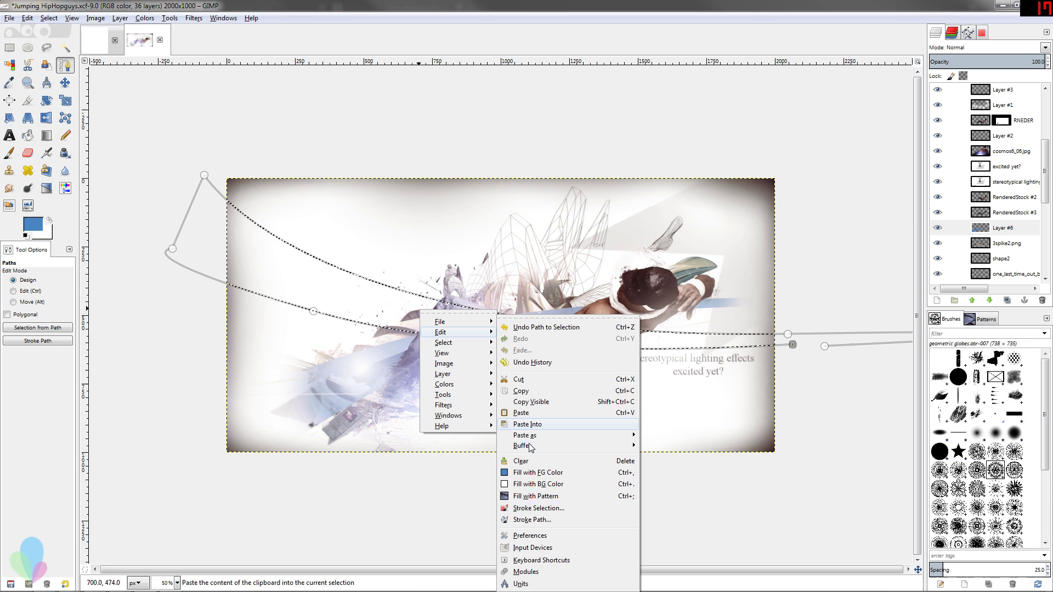
left_click(537, 473)
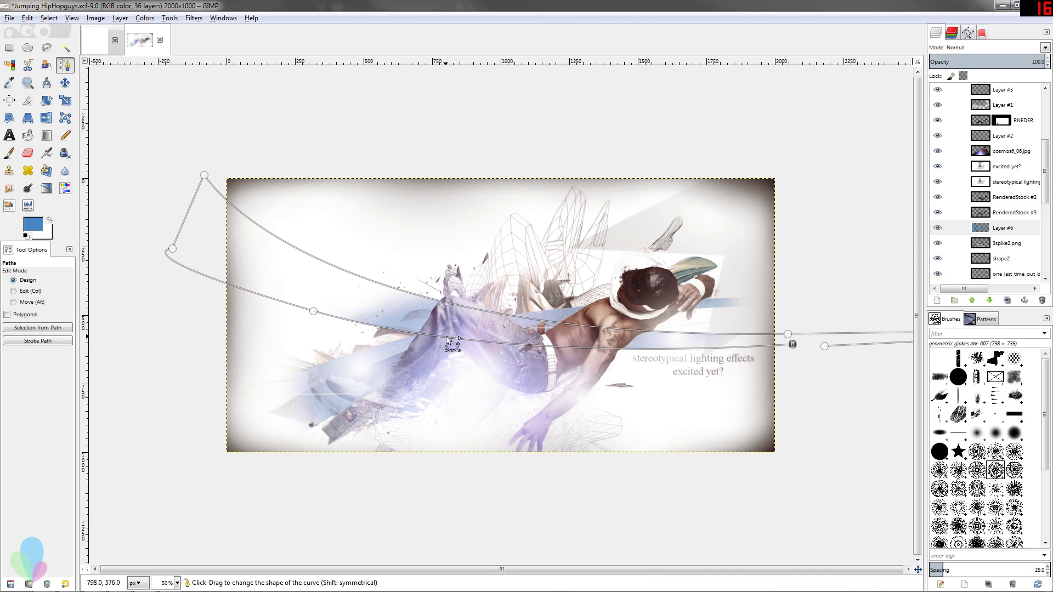
Toggle Layer #6's visibility to compare the bands, then move it above Layer #5.
key("r")
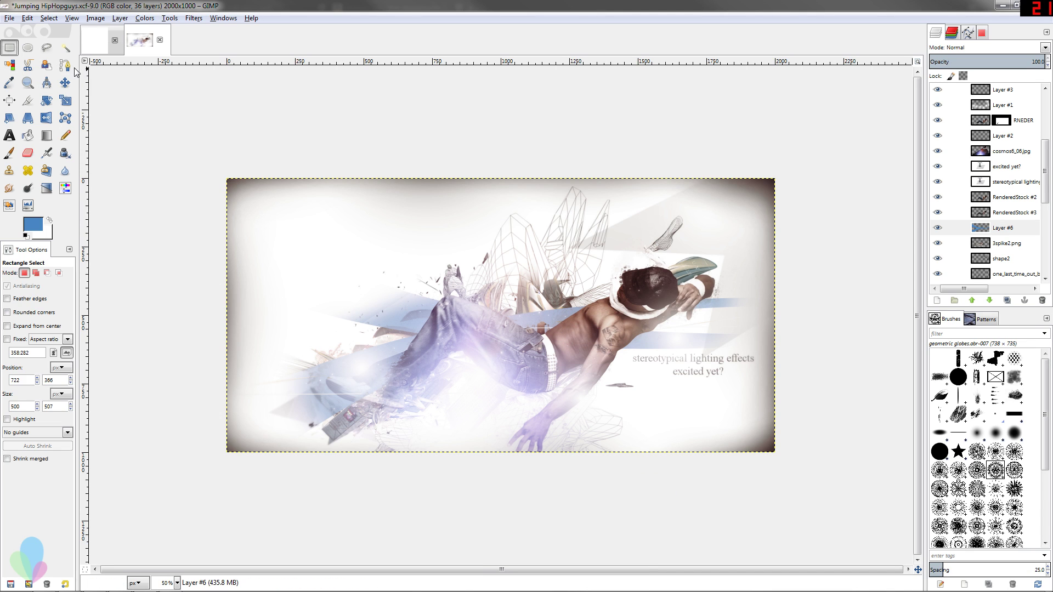
key("b")
left_click(1002, 228)
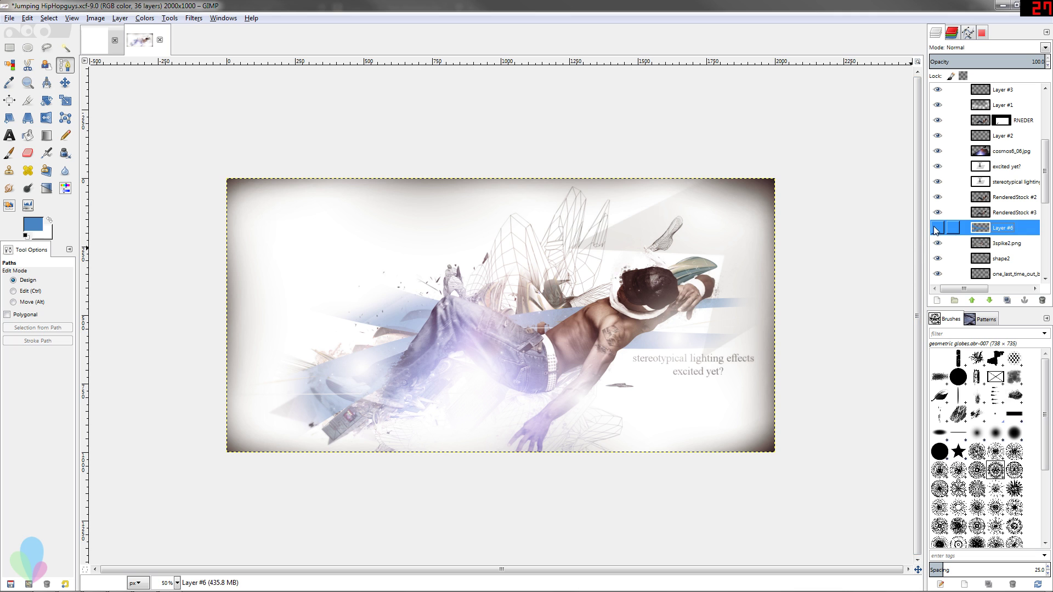
key("plus")
key("plus")
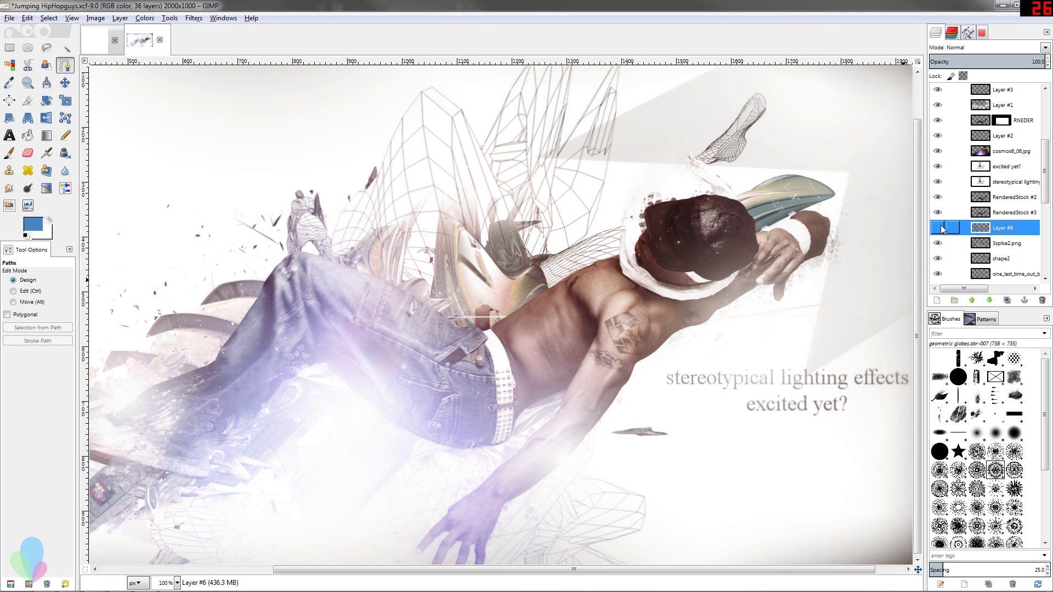
left_click(939, 228)
left_click(940, 231)
left_click(938, 228)
key("minus")
key("minus")
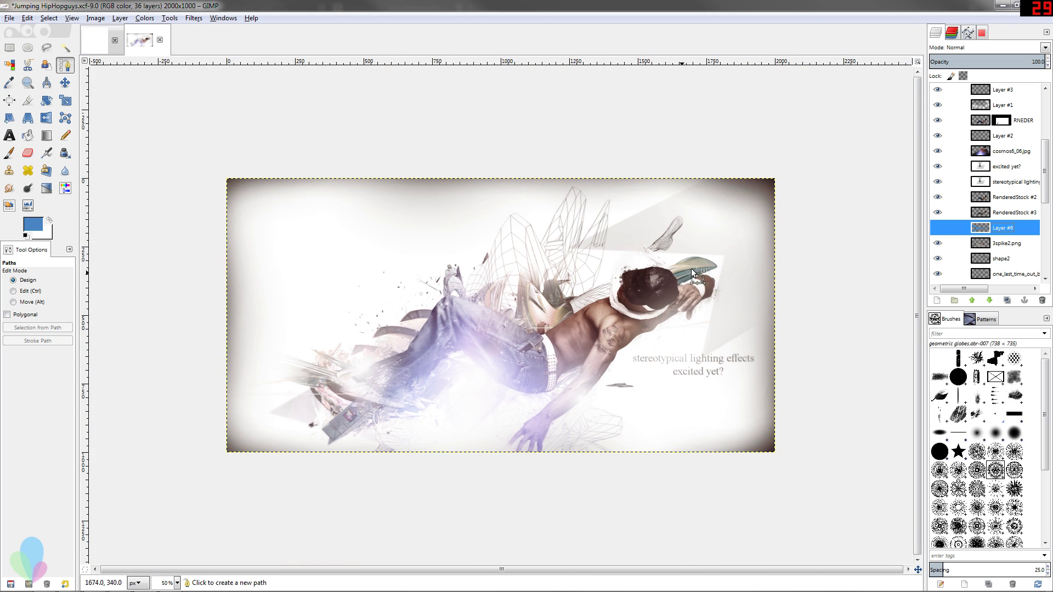
left_click(939, 228)
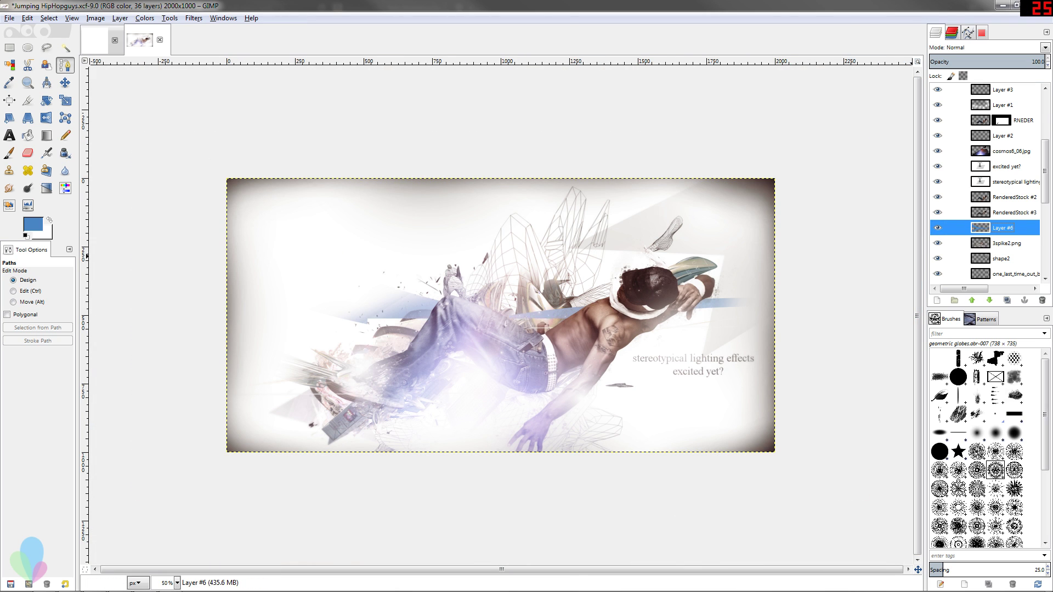
left_click_drag(1008, 217, 996, 165)
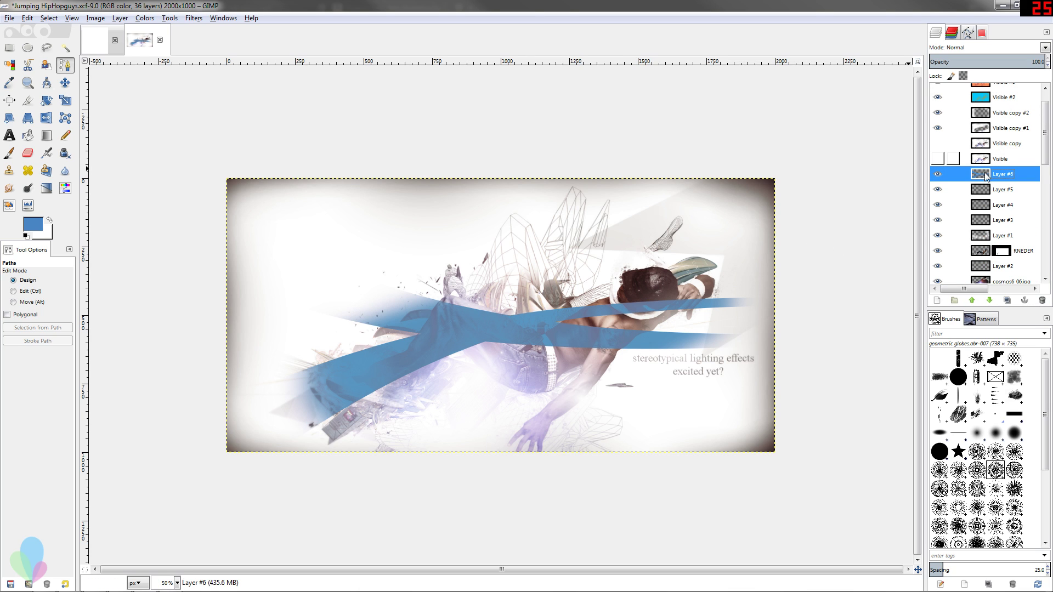
Display path Unnamed #2 from the Paths list, comparing it with Unnamed #1.
left_click(967, 34)
left_click(966, 65)
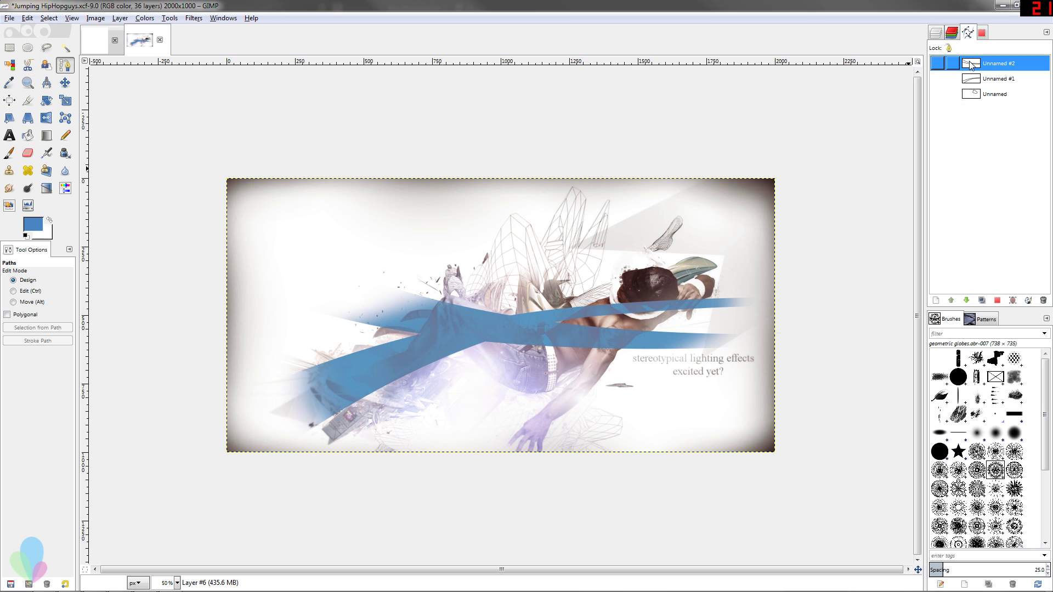
left_click(976, 78)
left_click(970, 63)
left_click(943, 33)
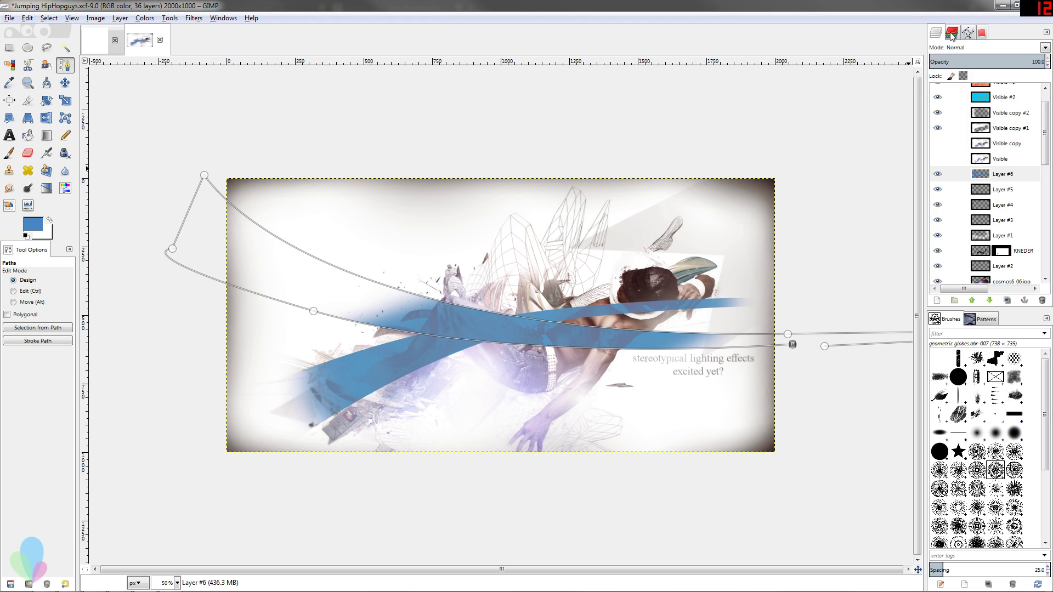
left_click(961, 35)
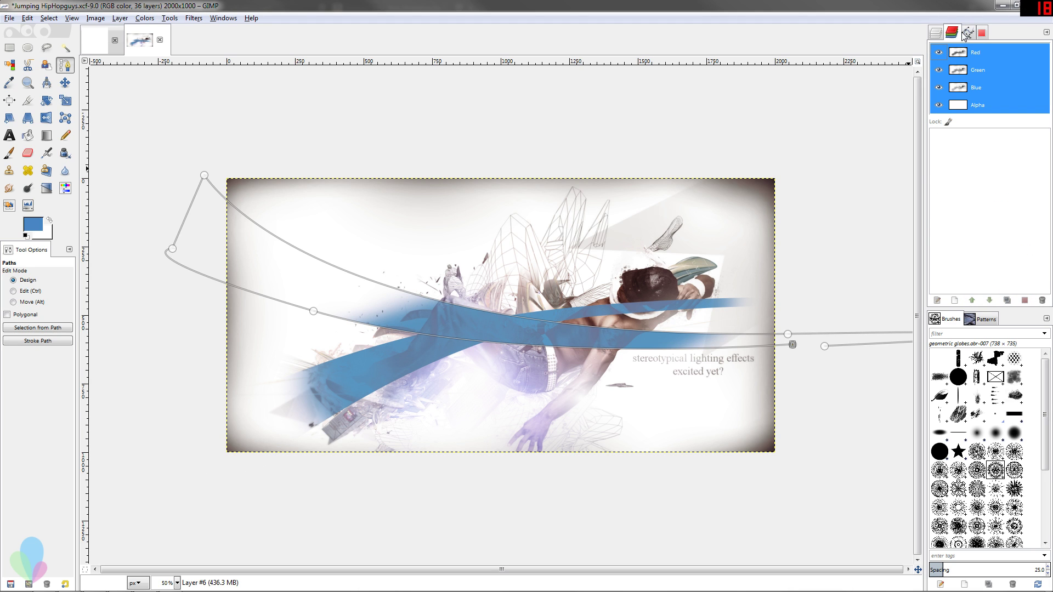
Settle on Unnamed #2 as the active path and make Layer #6 the active layer.
left_click(967, 34)
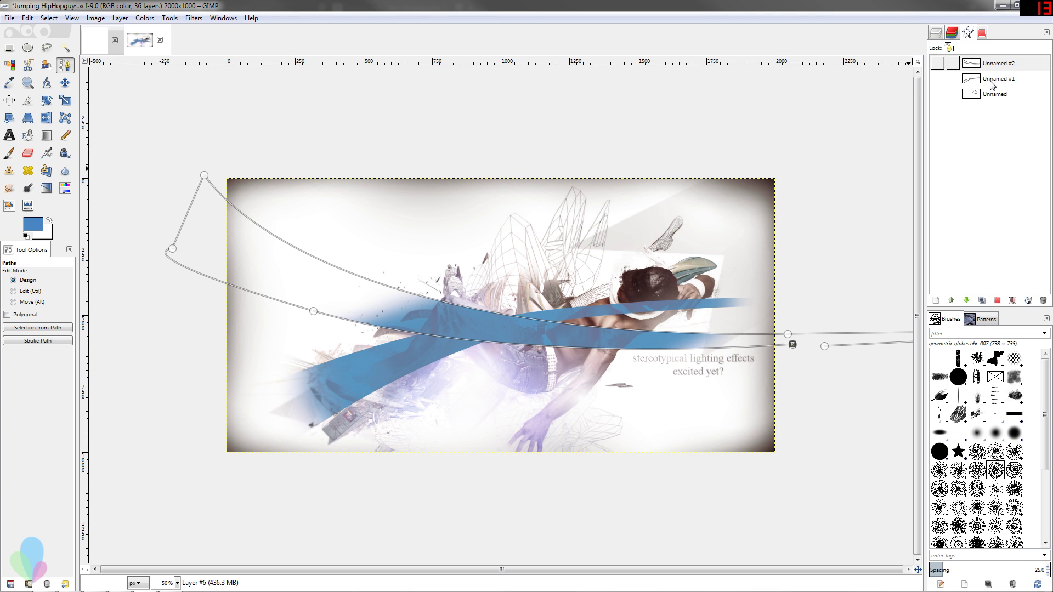
double_click(991, 80)
left_click(987, 95)
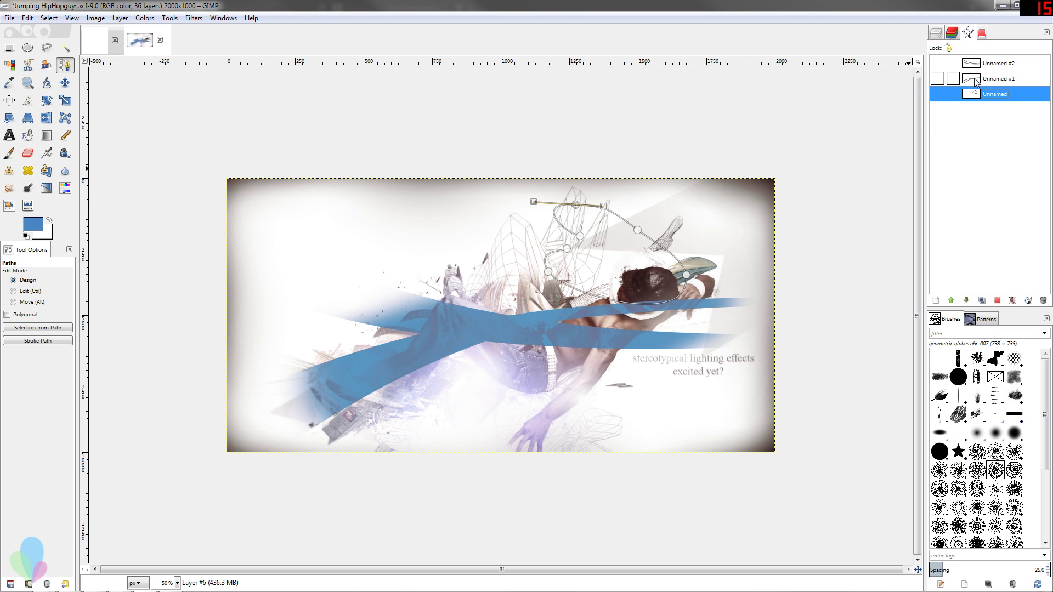
left_click(976, 82)
left_click(974, 95)
left_click(972, 70)
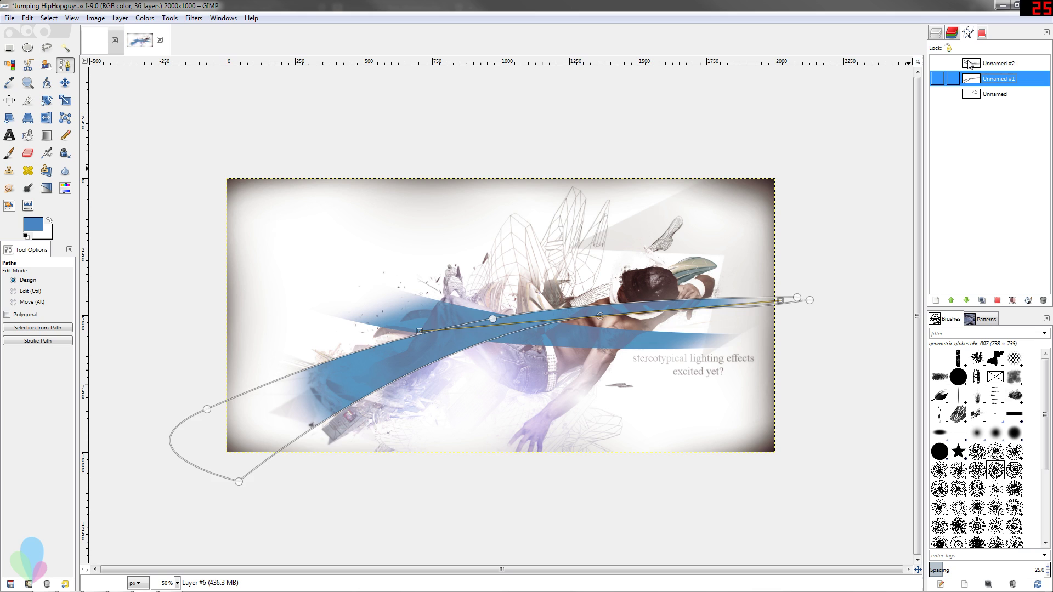
left_click(970, 64)
left_click(970, 78)
left_click(970, 64)
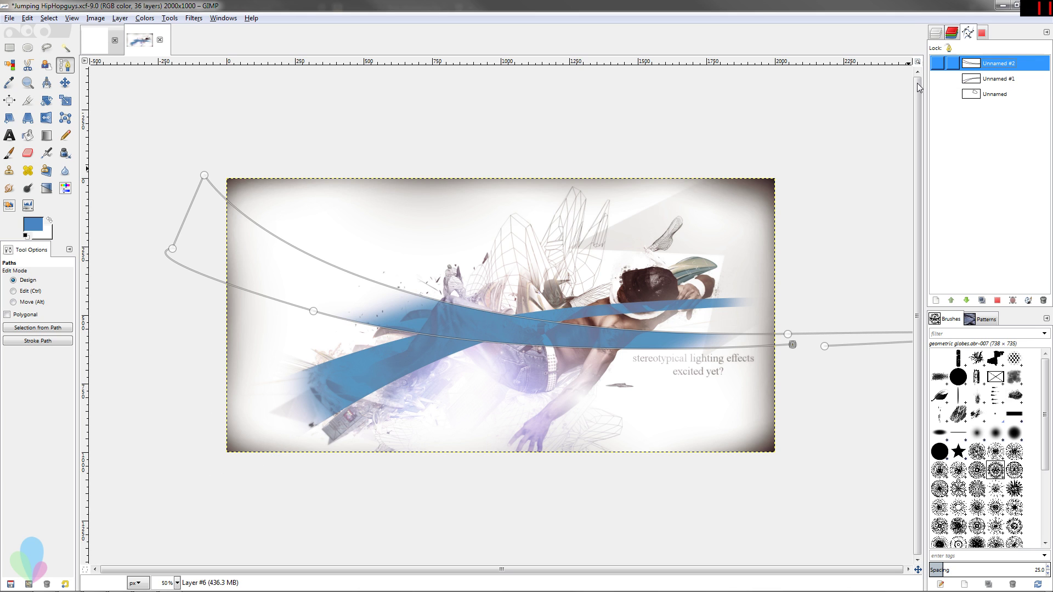
left_click(937, 33)
left_click(1003, 174)
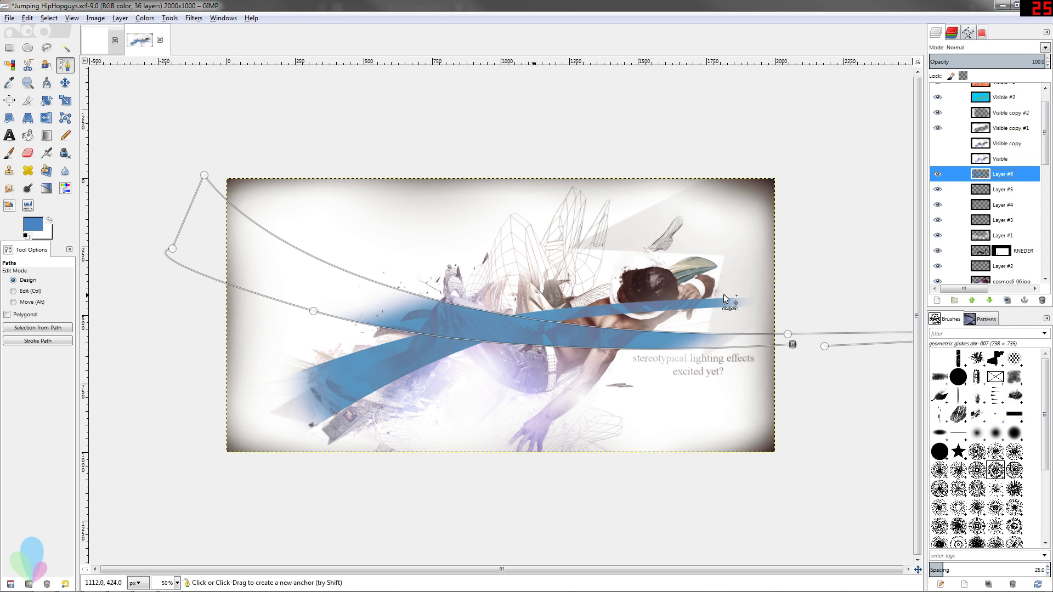
Select the Unnamed #2 band and fill it with a blue-to-transparent linear gradient on Layer #6.
right_click(346, 288)
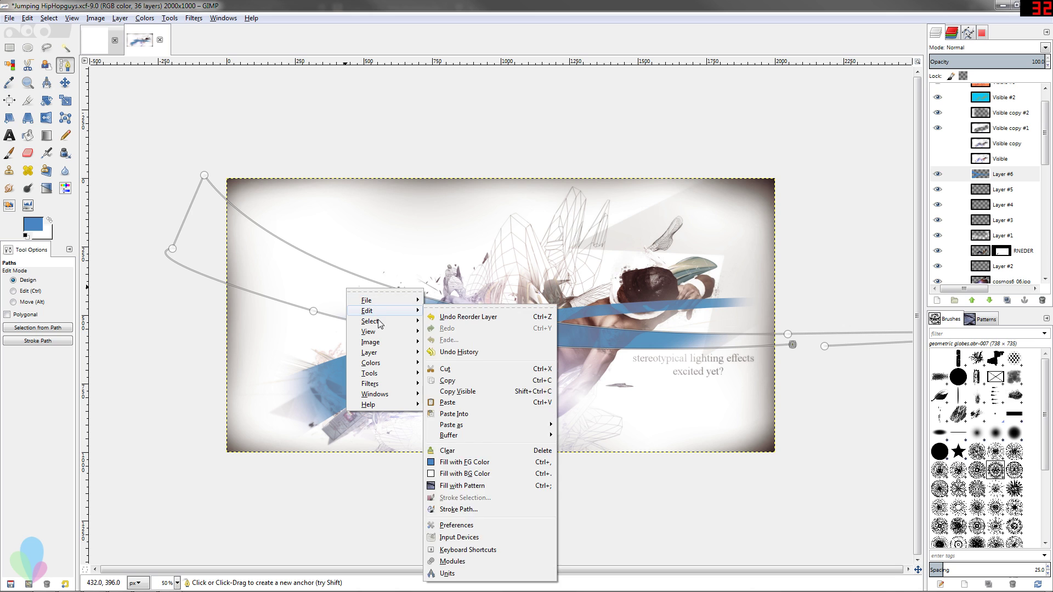
left_click(455, 393)
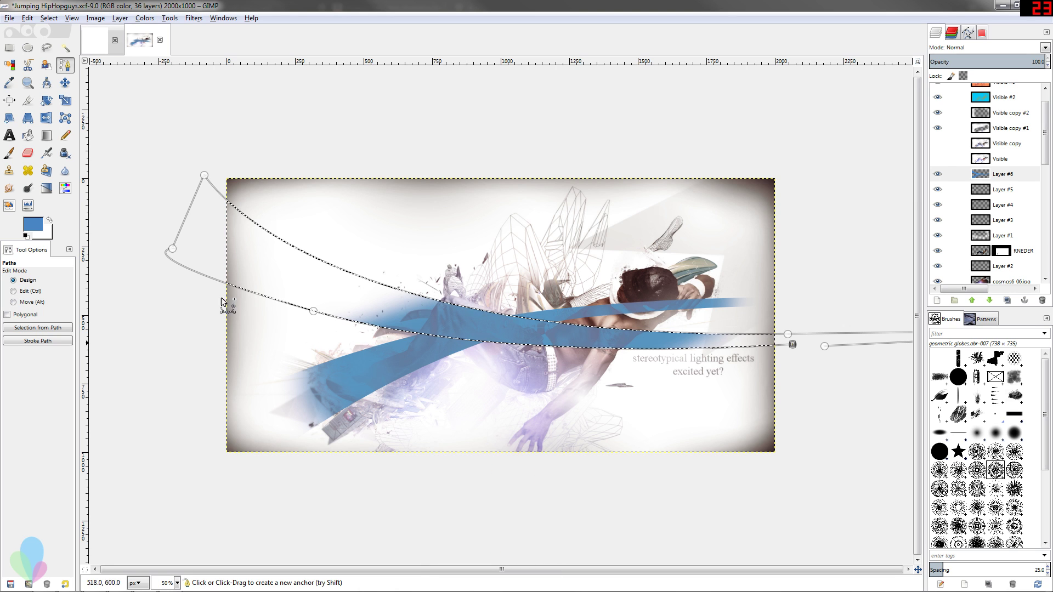
left_click(46, 136)
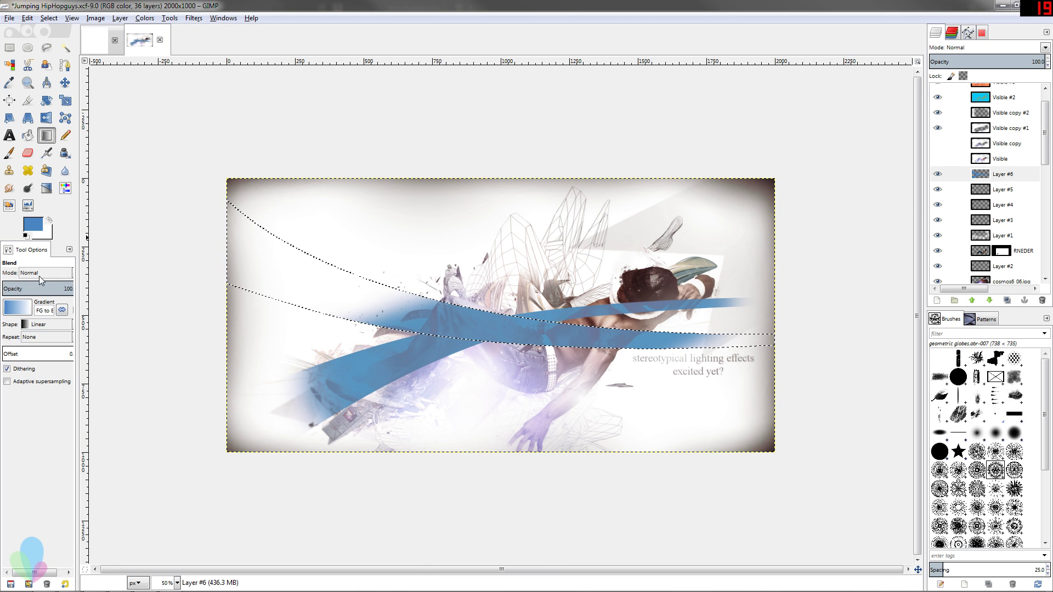
left_click(1023, 175)
left_click_drag(577, 215, 495, 480)
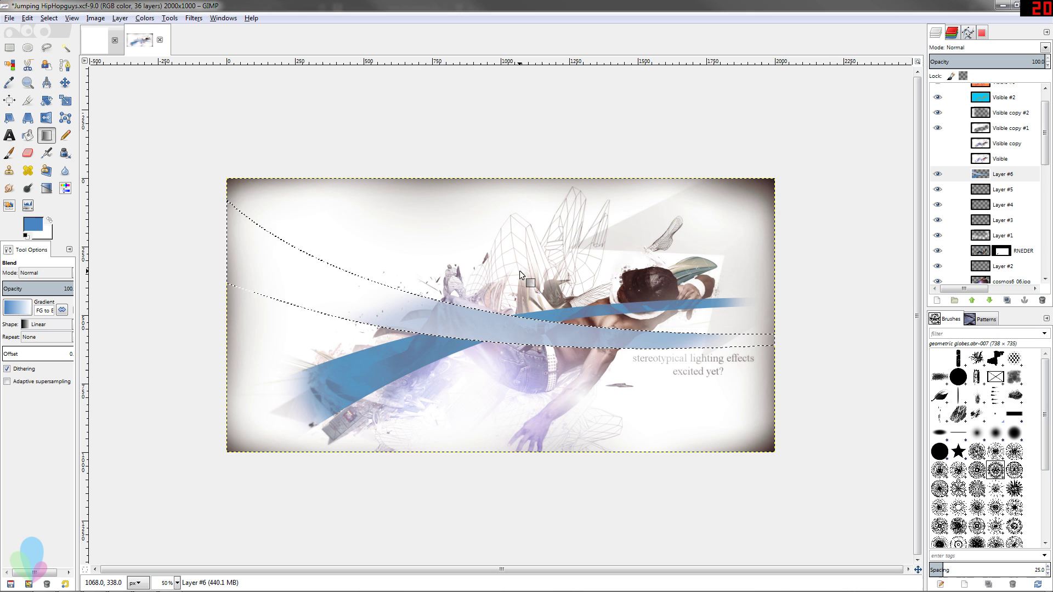
Clear the selection and zoom out to review, returning to 50%.
key("ctrl+shift+a")
key("minus")
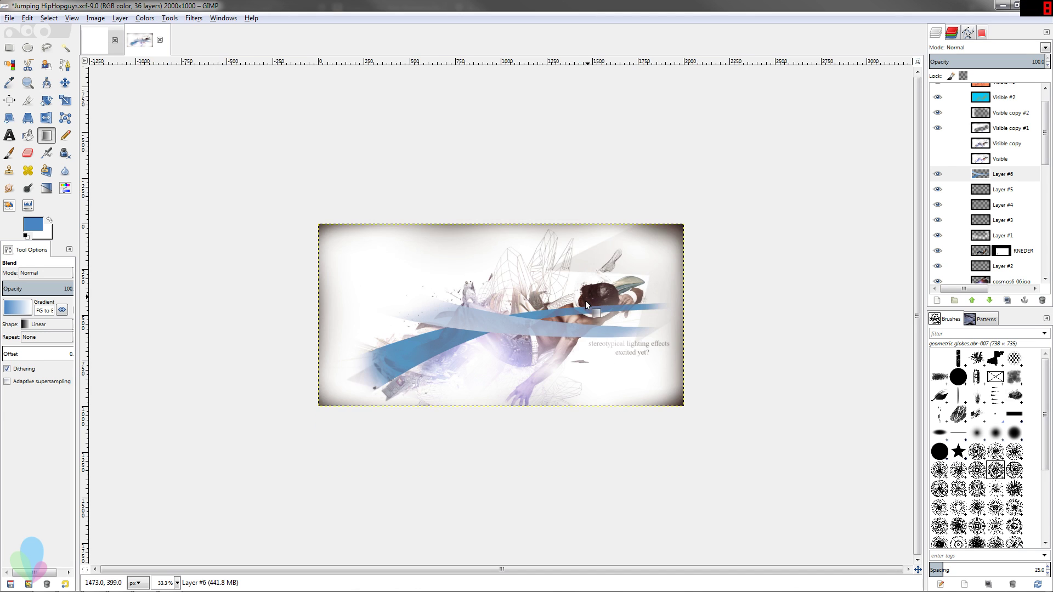
key("minus")
key("plus")
key("plus")
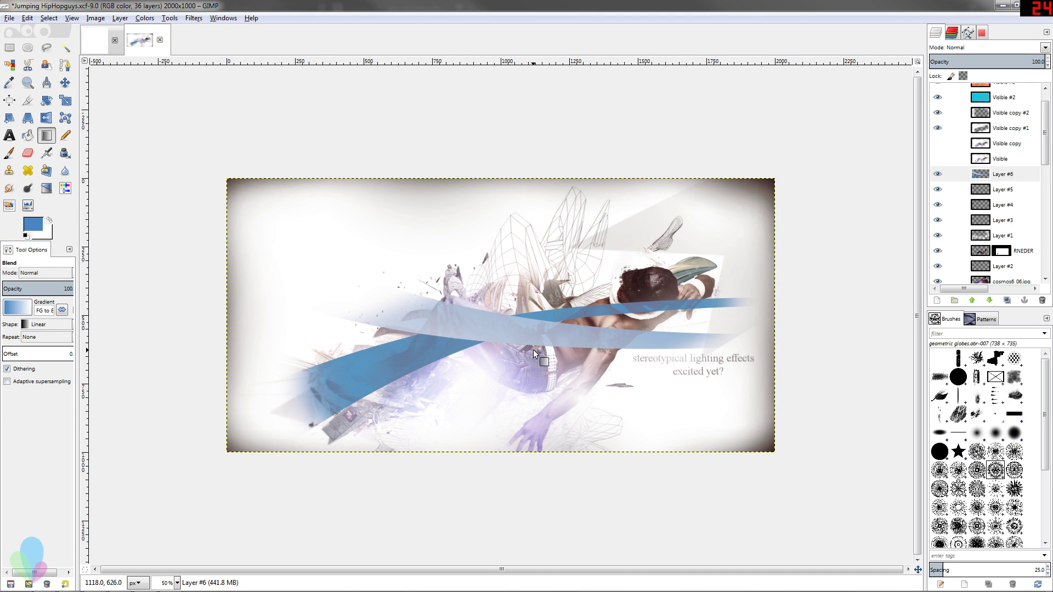
key("plus")
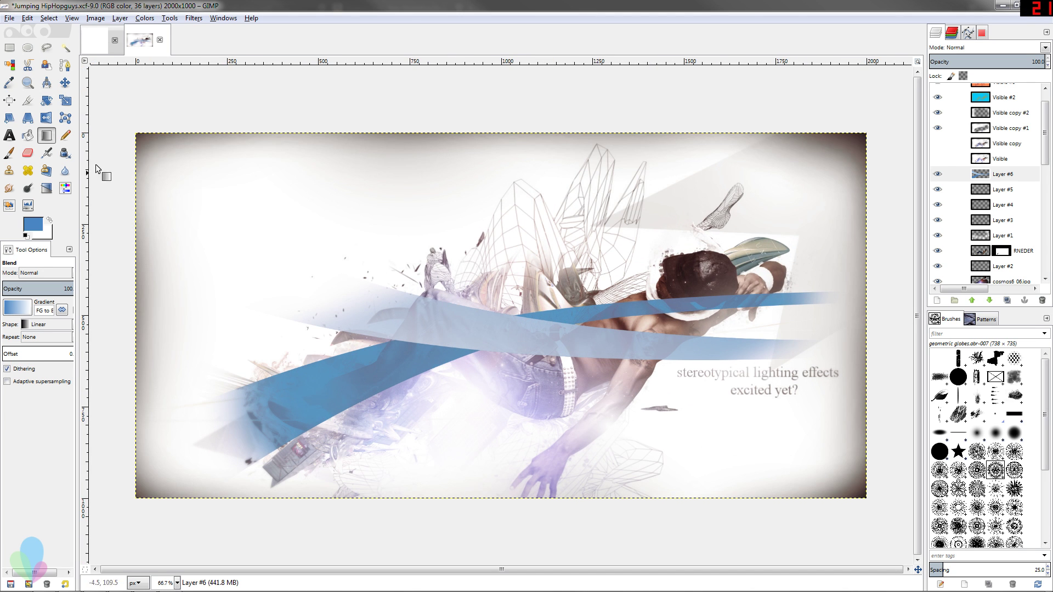
left_click(67, 64)
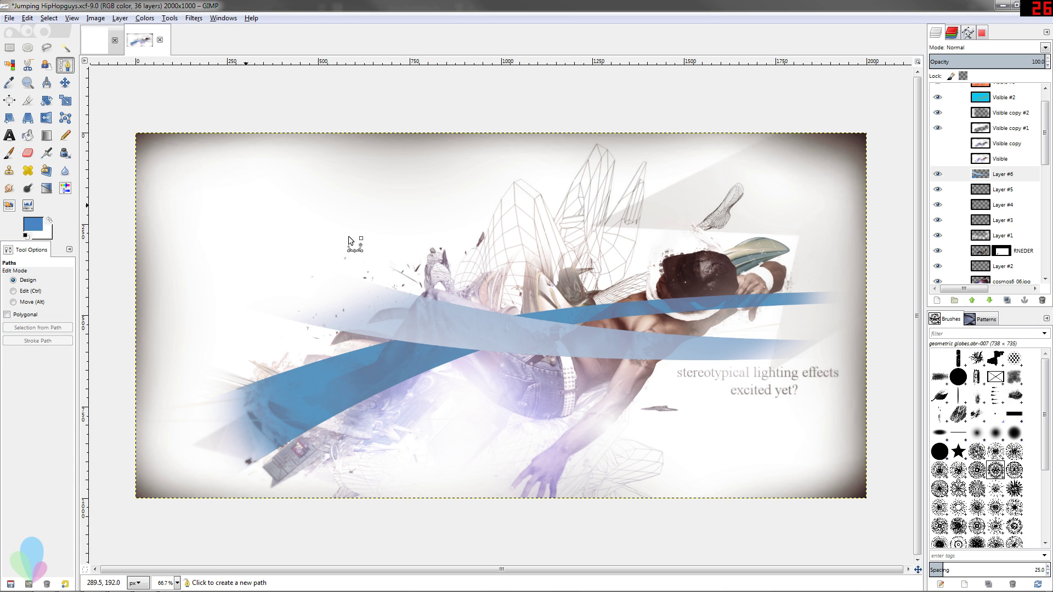
left_click(840, 128)
left_click_drag(131, 278, 76, 479)
key("minus")
key("minus")
key("minus")
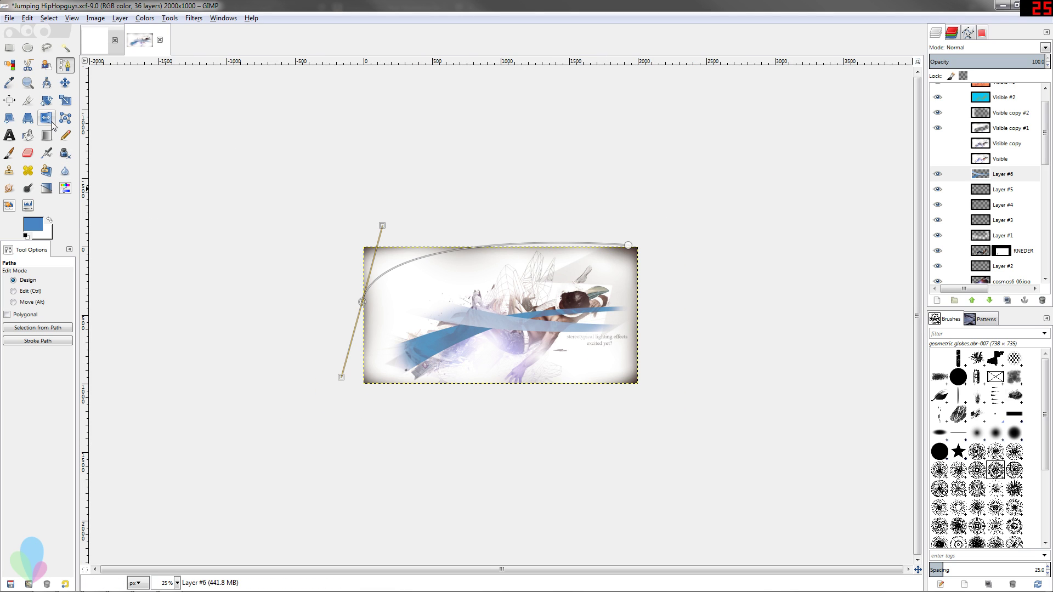
key("Escape")
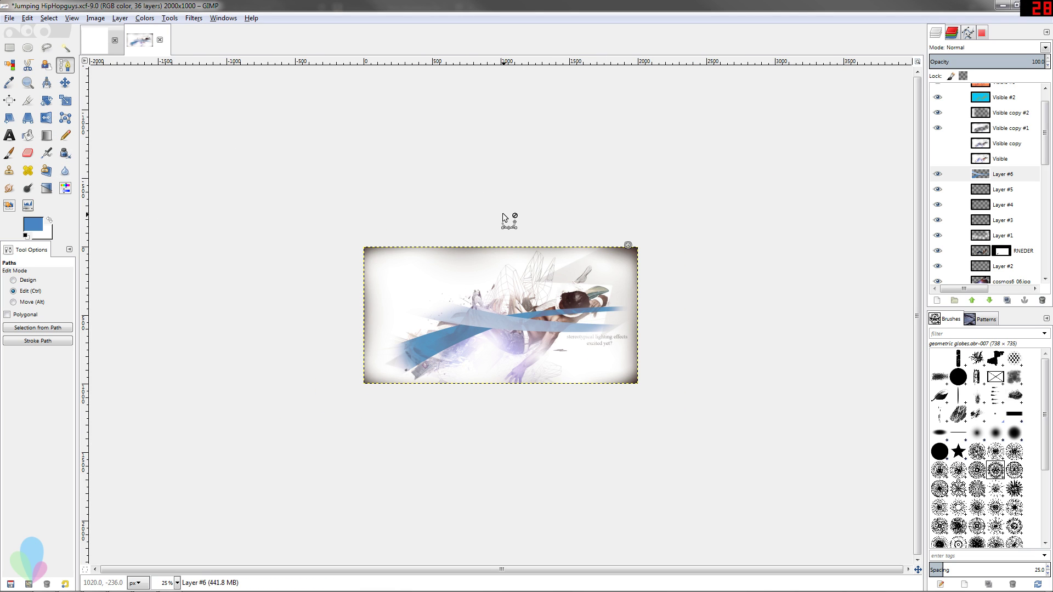
scroll(493, 304, "up", 3)
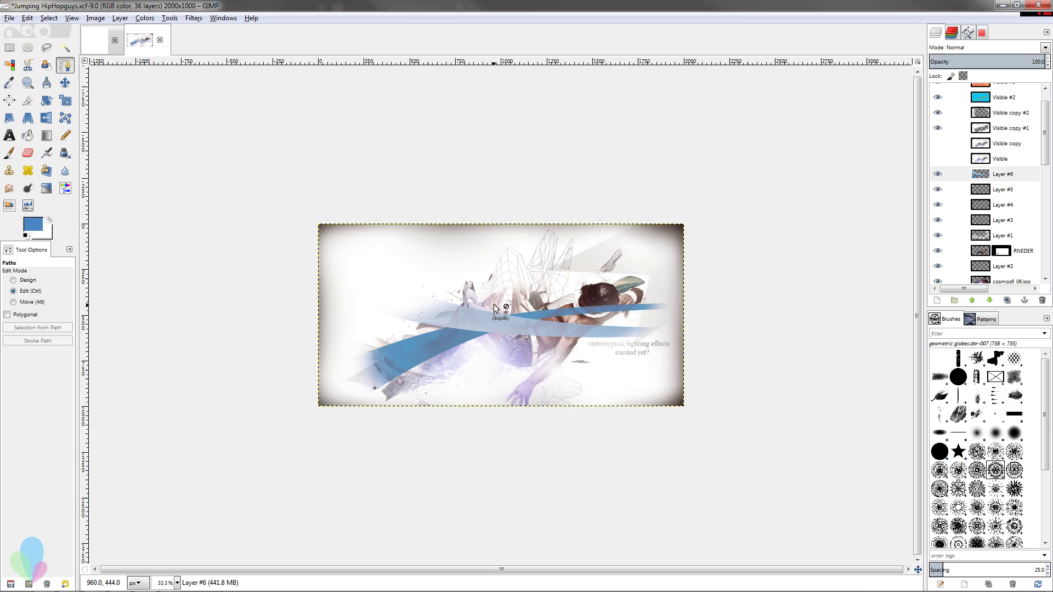
scroll(504, 280, "down", 2)
scroll(512, 318, "up", 2)
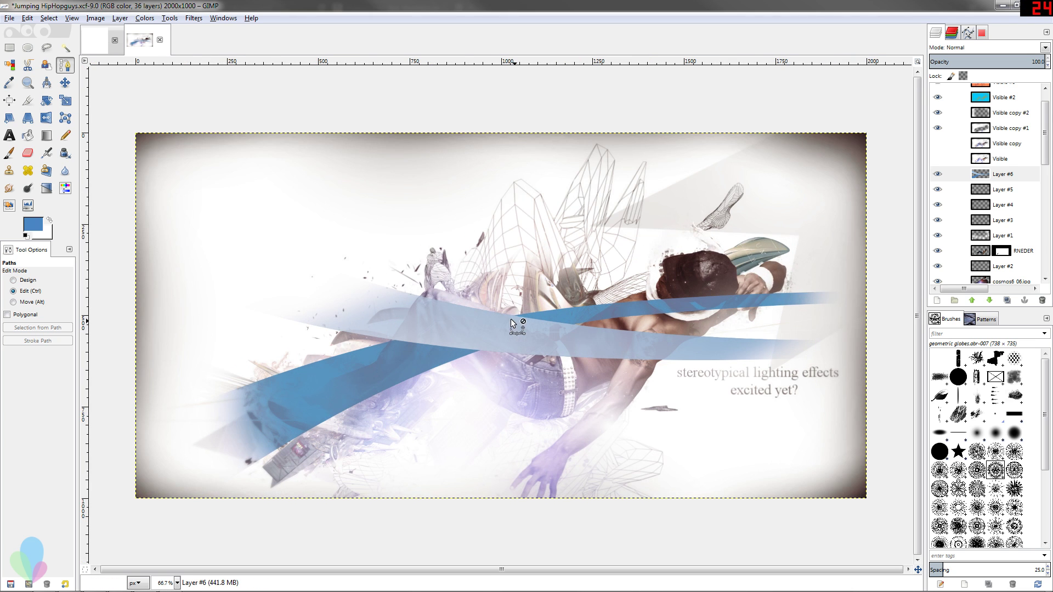
scroll(521, 324, "down", 1)
scroll(524, 324, "up", 1)
scroll(501, 211, "down", 2)
scroll(499, 258, "up", 2)
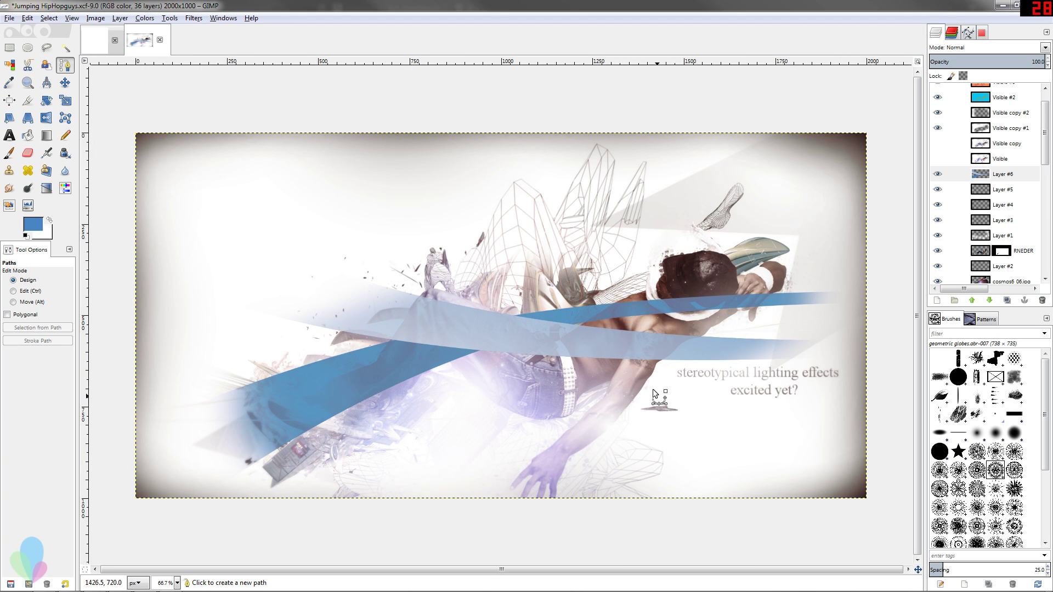
left_click(1002, 162)
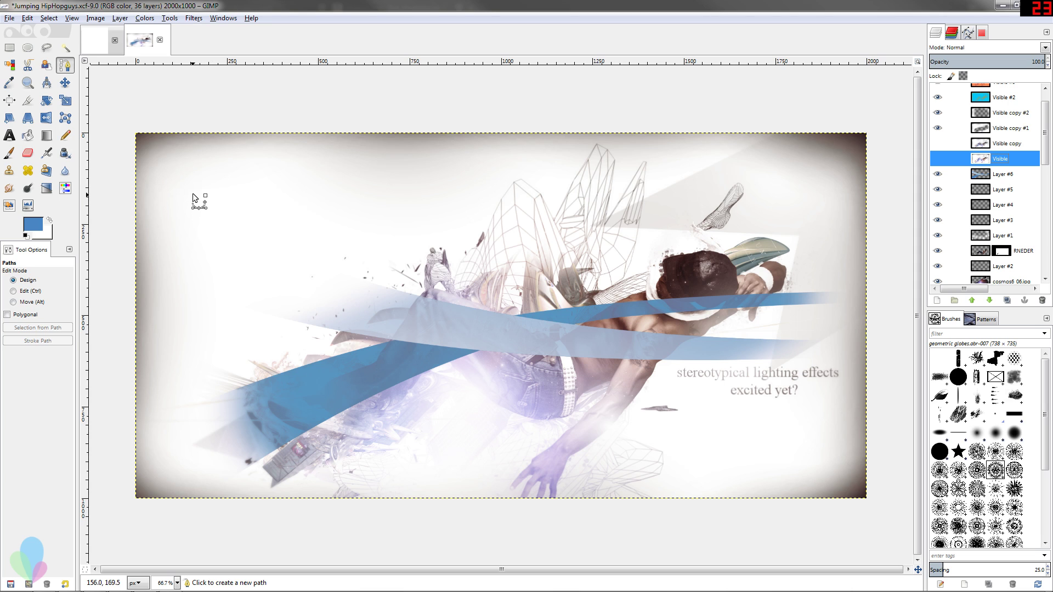
key("n")
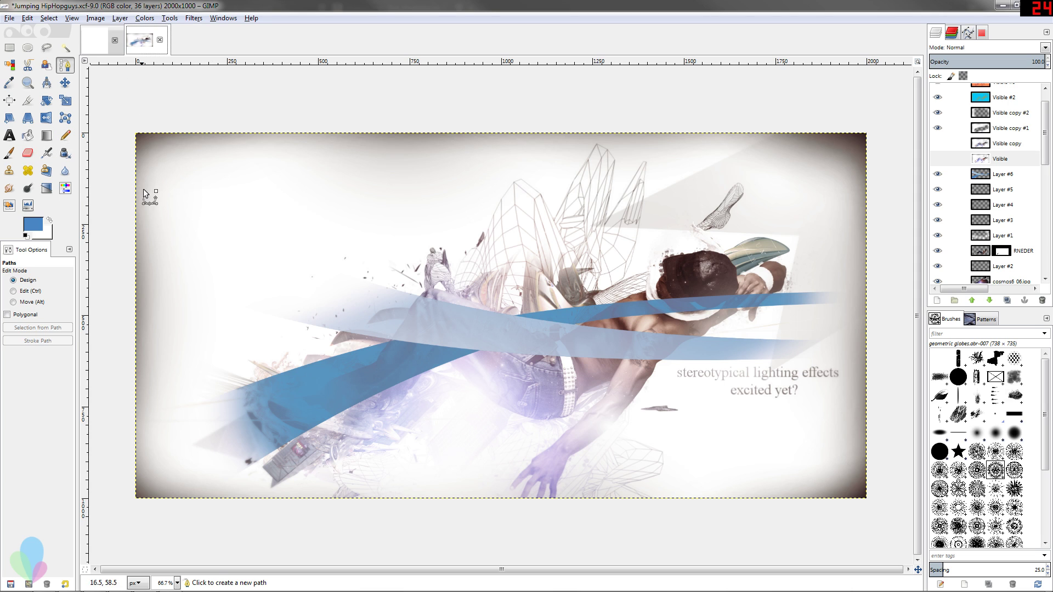